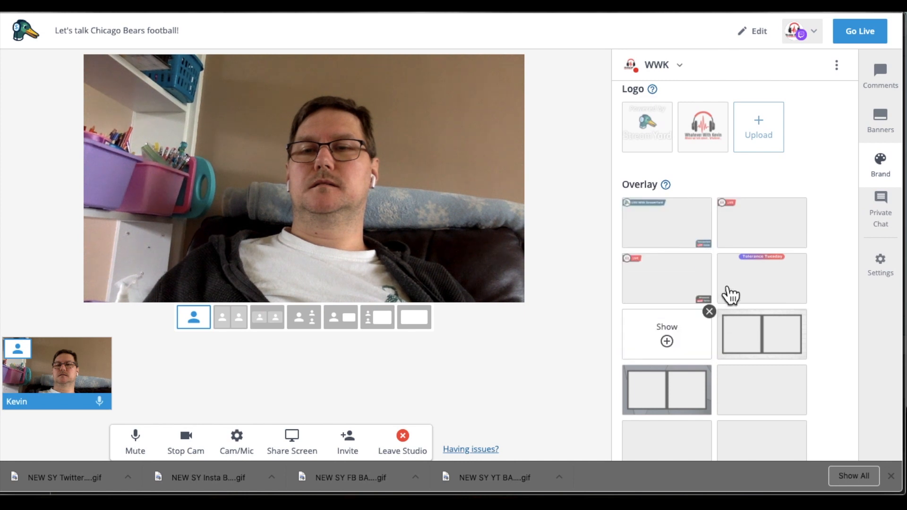
Switch to Final Cut Pro and create a project named "New Test Demo" in the Test templates event
mouse_move(667, 188)
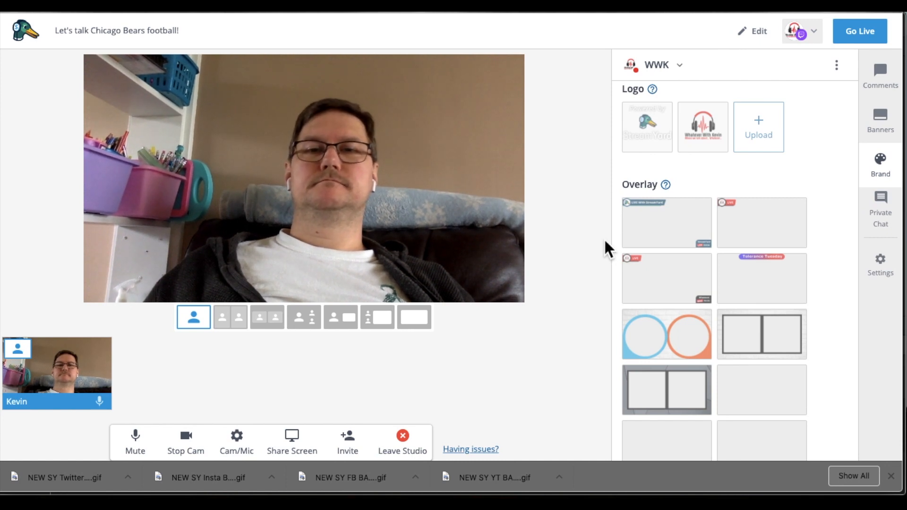
mouse_move(658, 494)
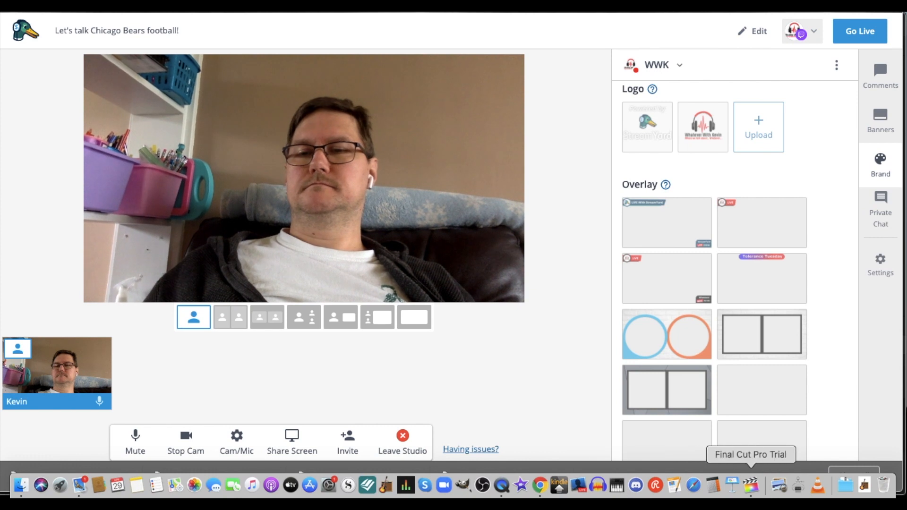
left_click(756, 491)
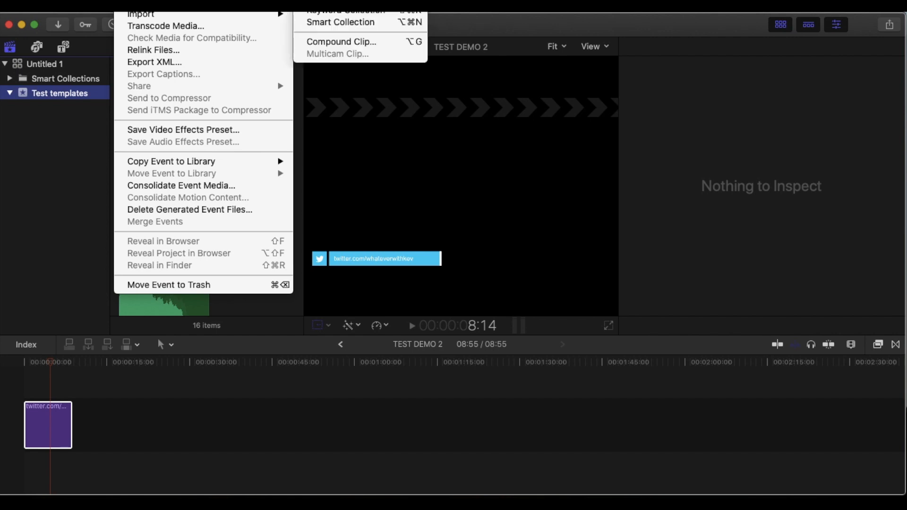
key("super+n")
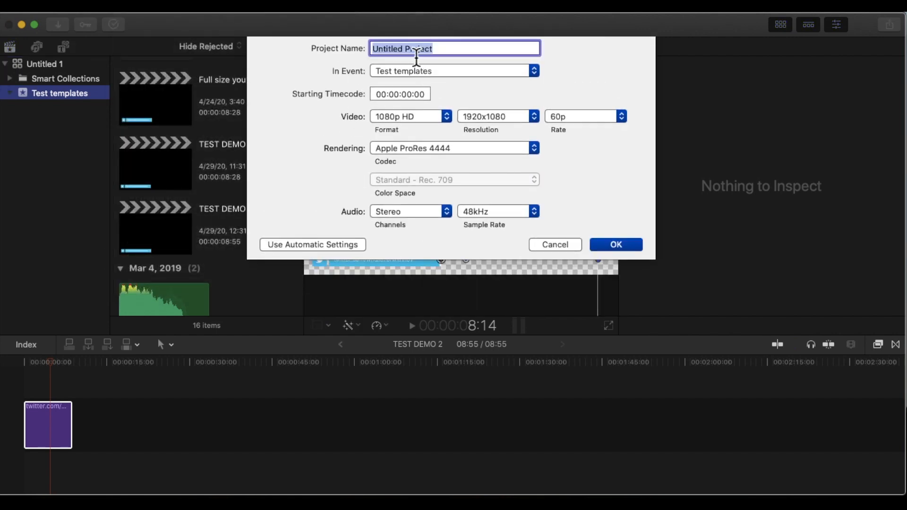
type("New")
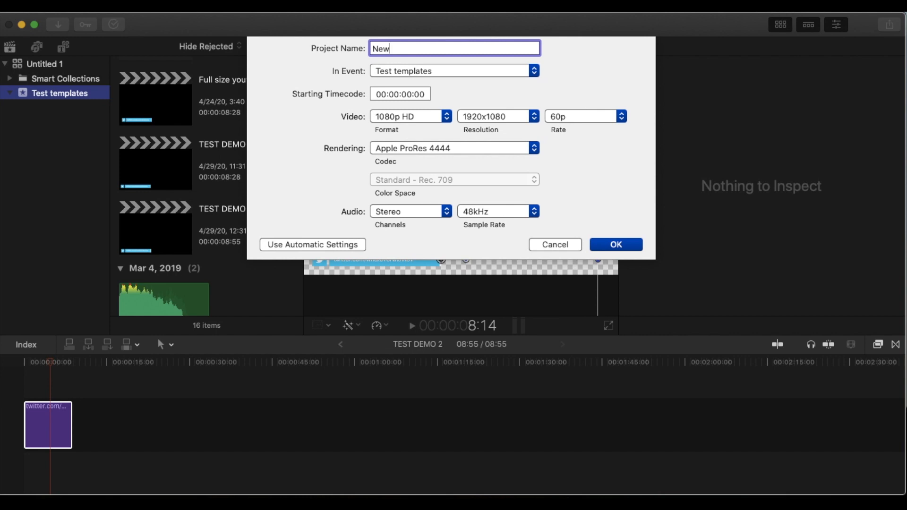
type(" Test Demo")
left_click(610, 244)
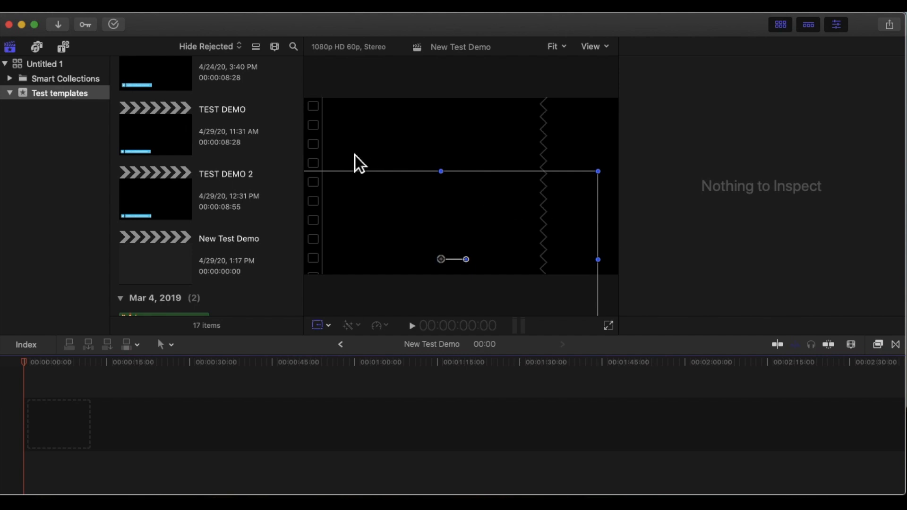
Add the colored Youtube title from the Social Media Links collection to the start of the empty timeline
left_click(66, 50)
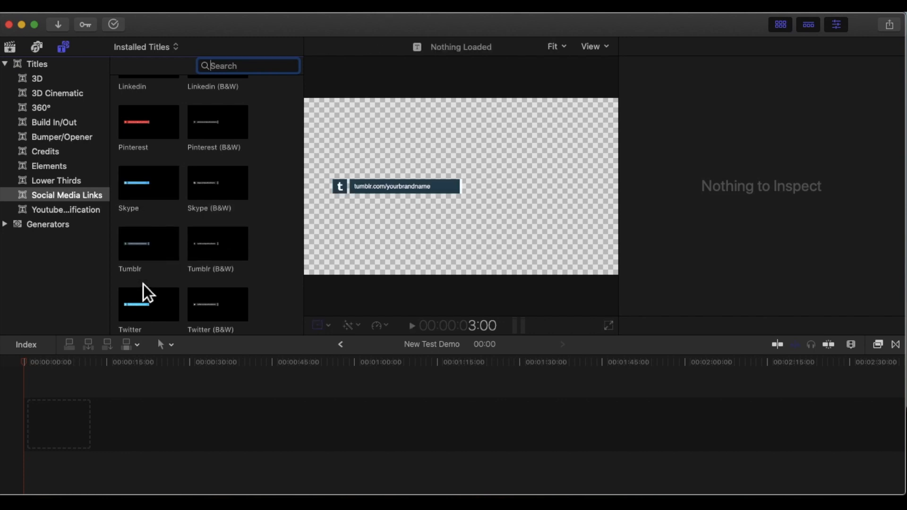
scroll(142, 287, "down", 2)
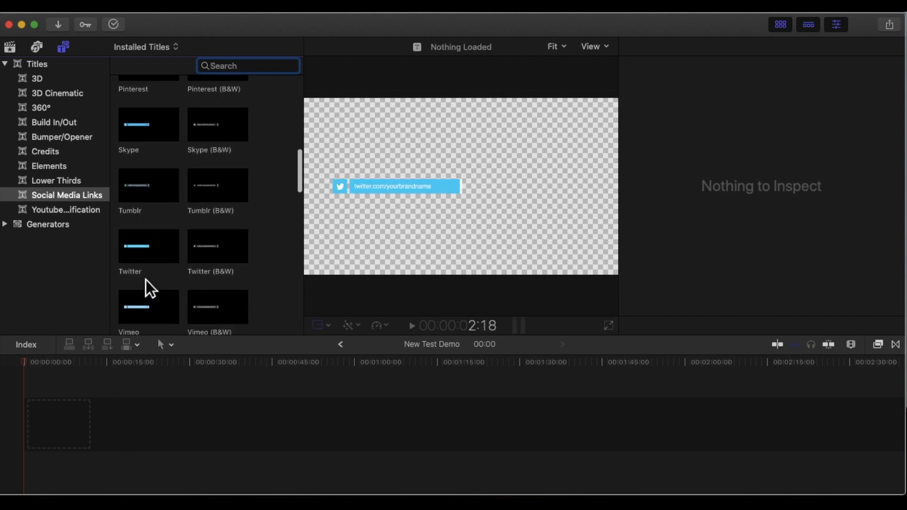
scroll(144, 308, "down", 2)
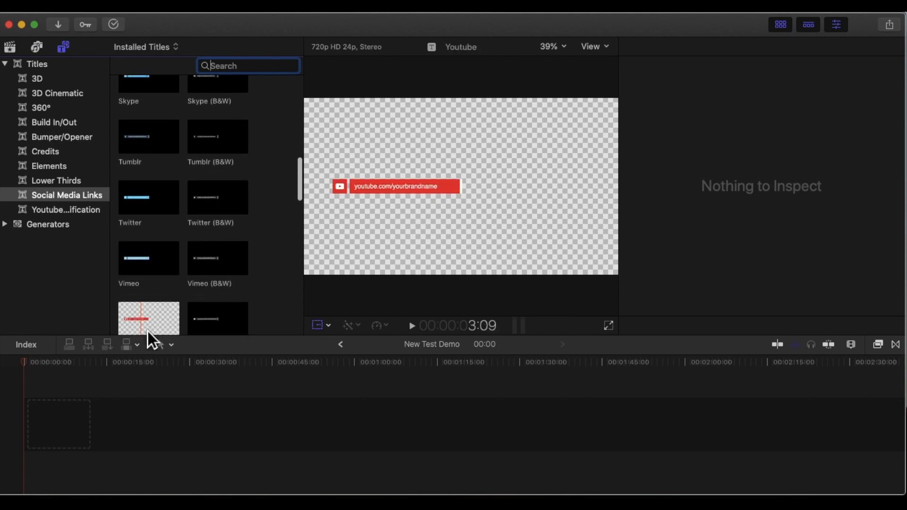
scroll(149, 331, "down", 2)
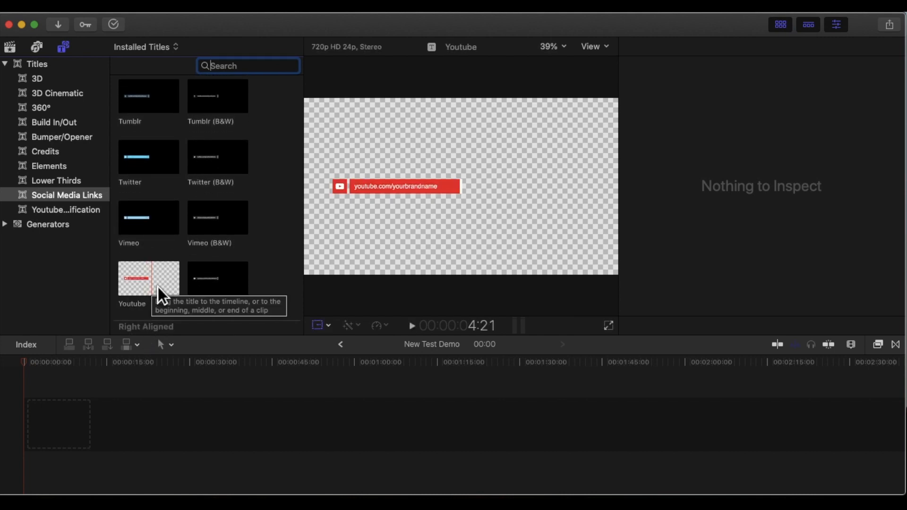
left_click_drag(158, 287, 66, 428)
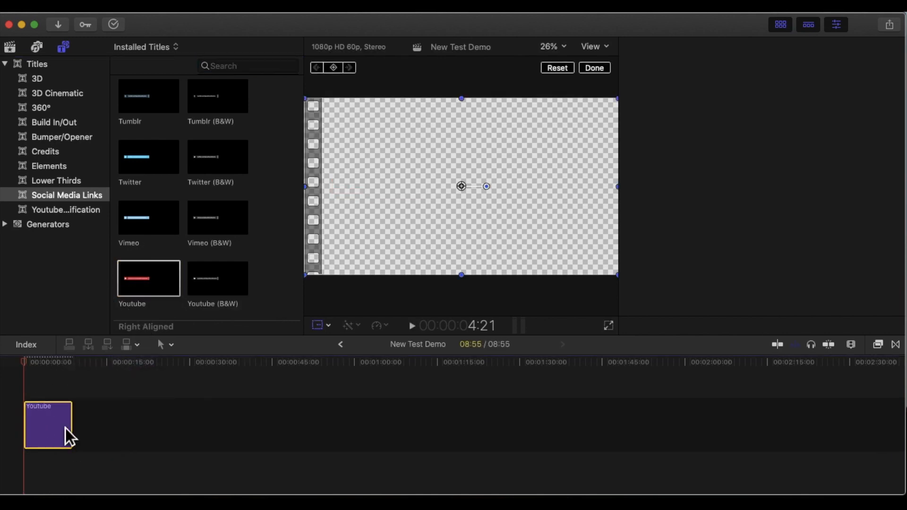
Show the Youtube title's banner in the viewer and delete the brand placeholder from its text, leaving "youtube.com/"
left_click(31, 366)
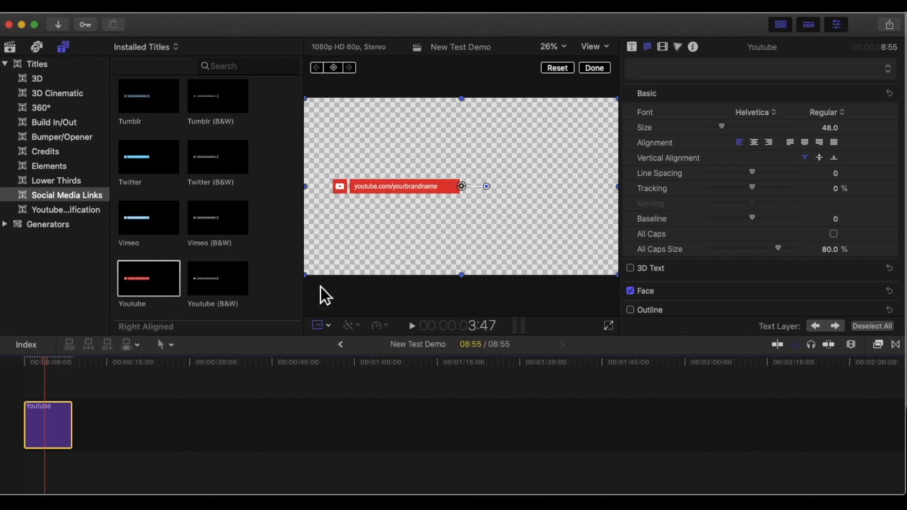
double_click(400, 192)
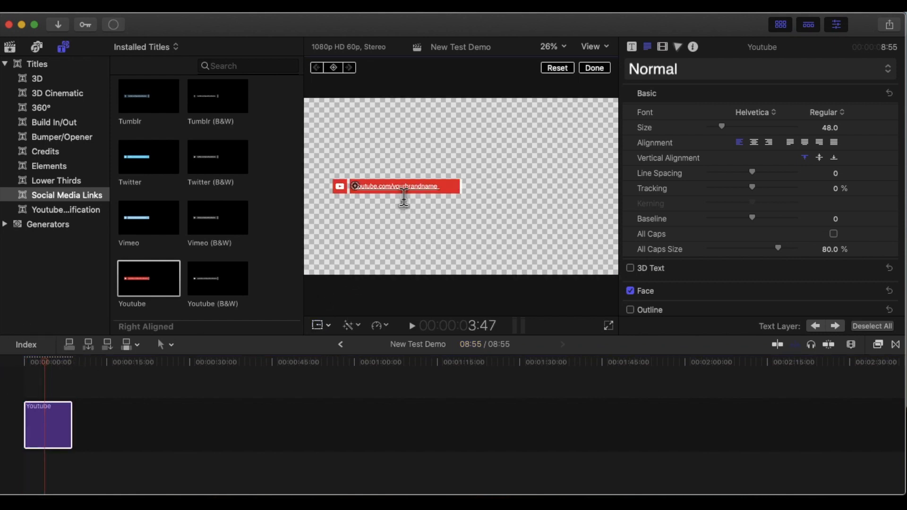
double_click(404, 191)
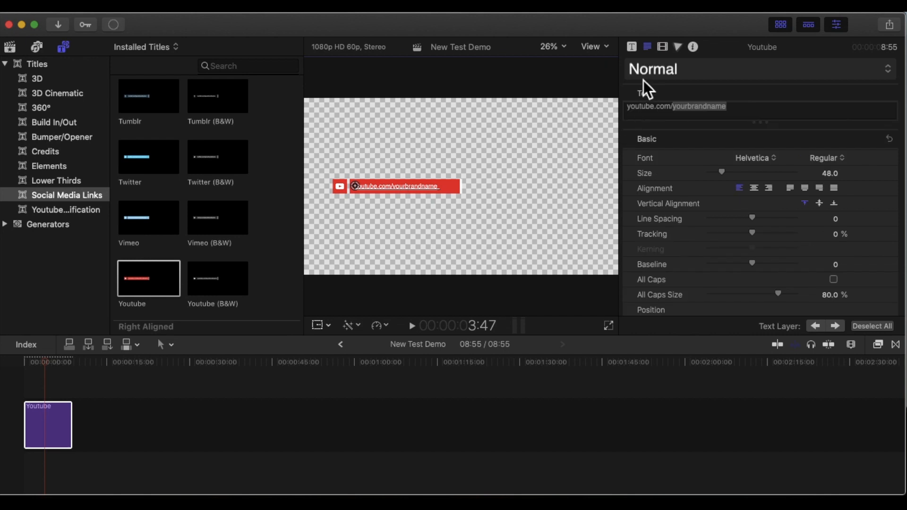
left_click(634, 46)
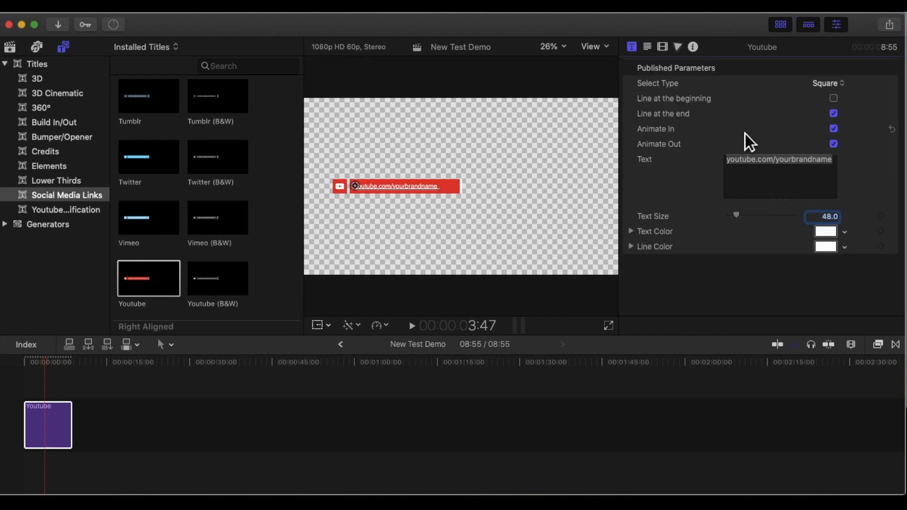
left_click(820, 163)
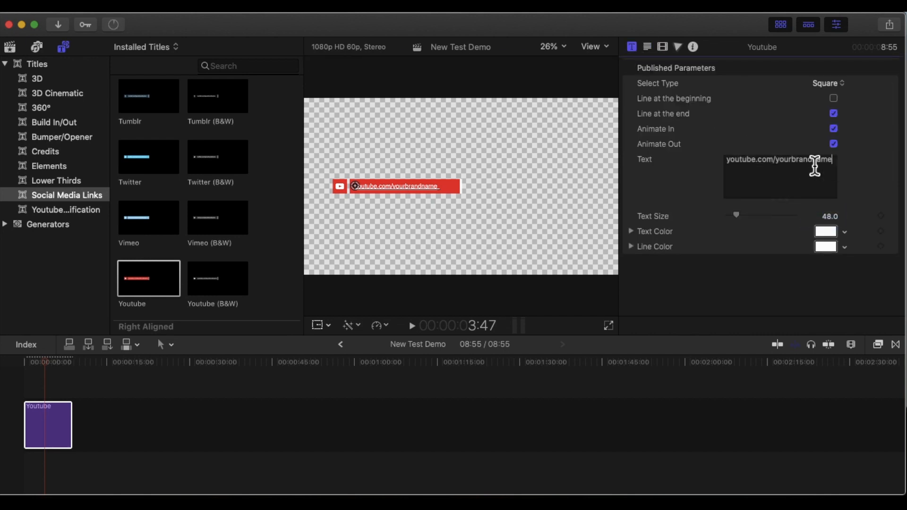
key("BackSpace")
key("BackSpace")
key("BackSpace")
key("BackSpace")
key("BackSpace")
key("BackSpace")
key("BackSpace")
key("BackSpace")
key("BackSpace")
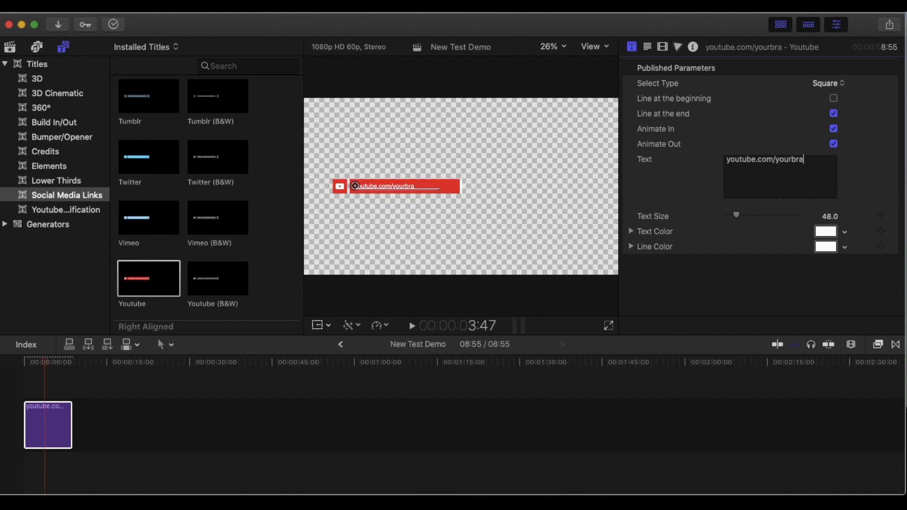
key("BackSpace")
key("BackSpace")
key("BackSpace")
key("BackSpace")
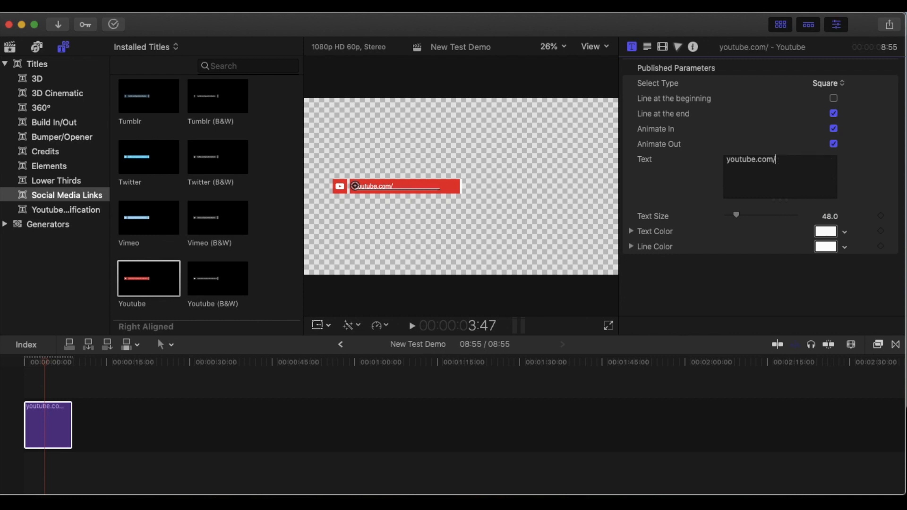
type("WHATEVERWITHKEVIN")
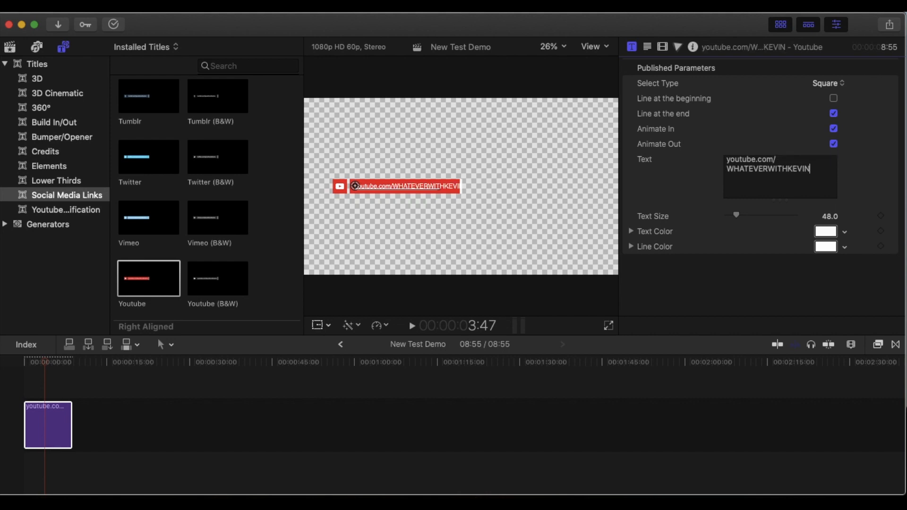
key("BackSpace")
key("BackSpace")
key("BackSpace")
key("BackSpace")
key("BackSpace")
key("BackSpace")
key("BackSpace")
key("BackSpace")
key("BackSpace")
key("BackSpace")
key("BackSpace")
key("BackSpace")
key("BackSpace")
key("BackSpace")
key("BackSpace")
key("BackSpace")
key("BackSpace")
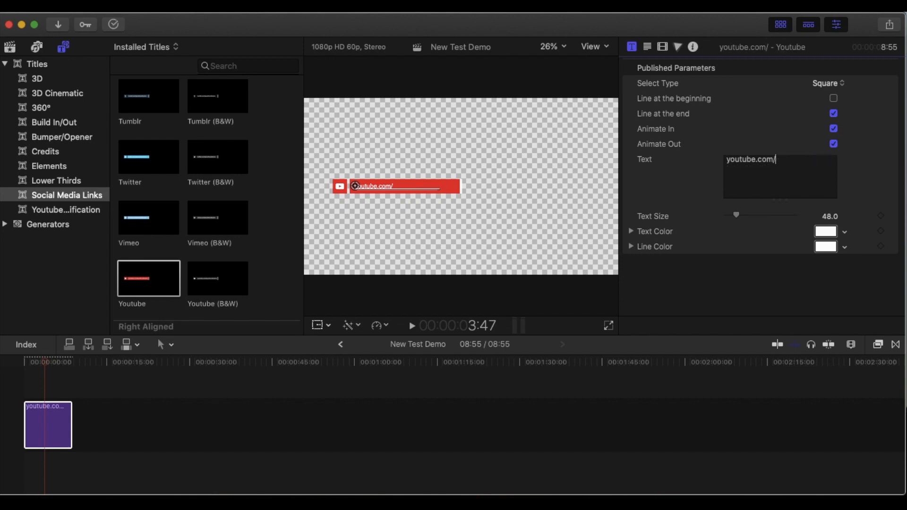
Complete the Youtube title's text as "youtube.com/whateverwithkevin" and show its text formatting settings
type("whateve")
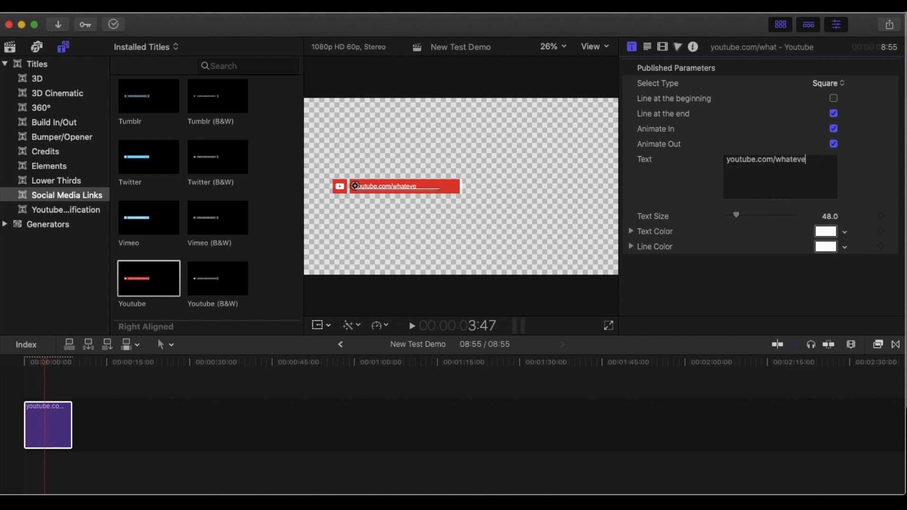
type("rwithkevin")
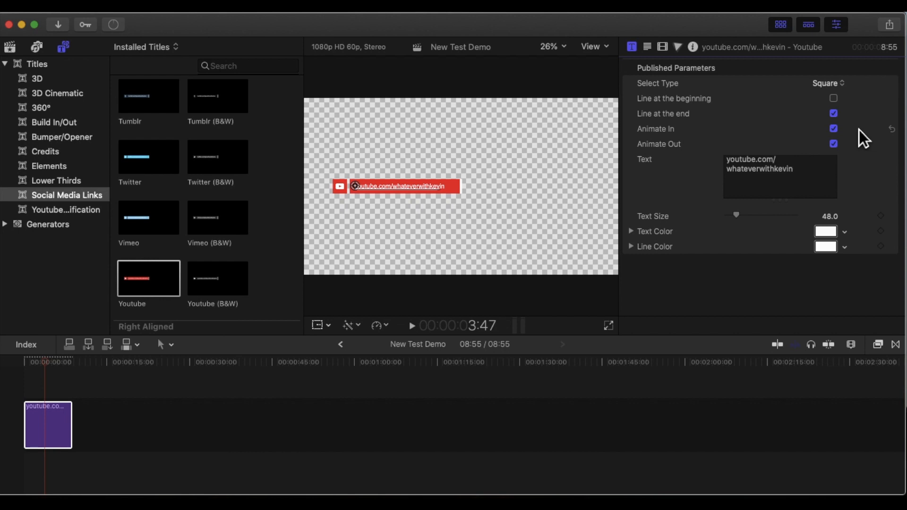
left_click(653, 51)
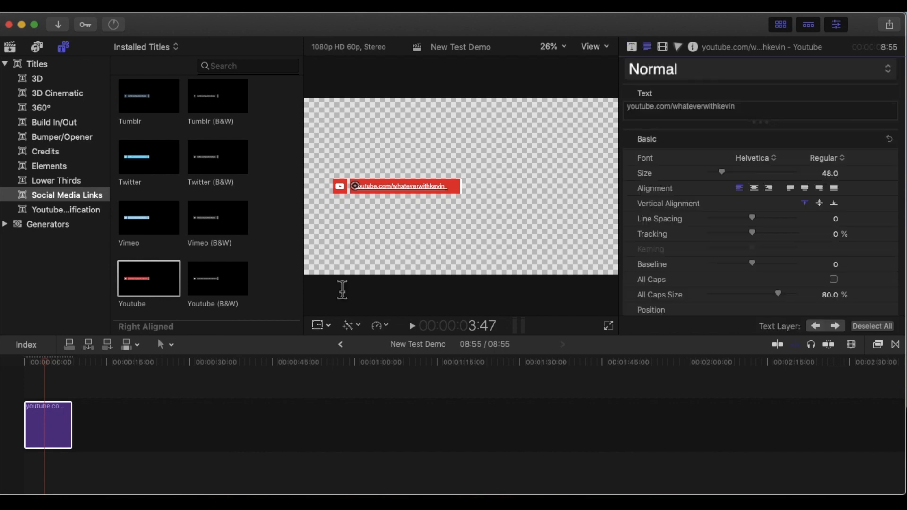
Transform the Youtube title, enlarging the banner and moving it into the lower-left corner of the video frame
left_click(325, 329)
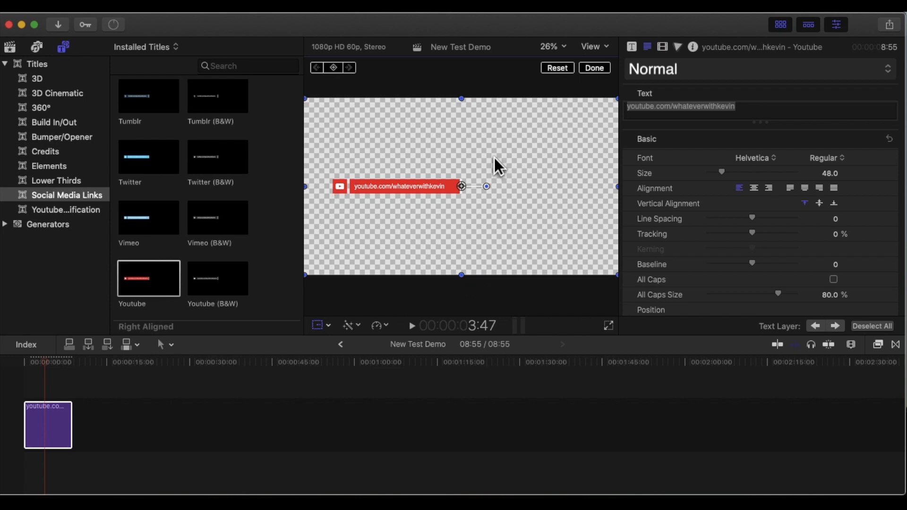
left_click_drag(494, 156, 515, 197)
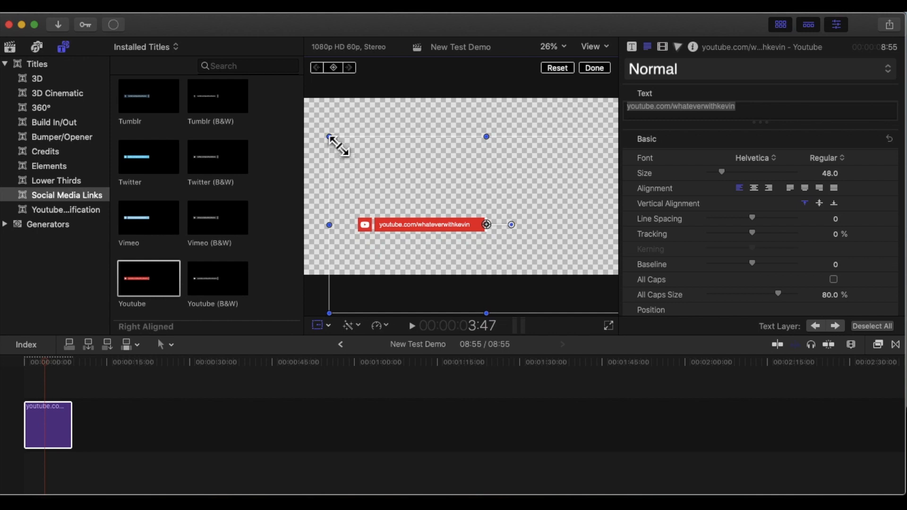
left_click_drag(330, 137, 316, 118)
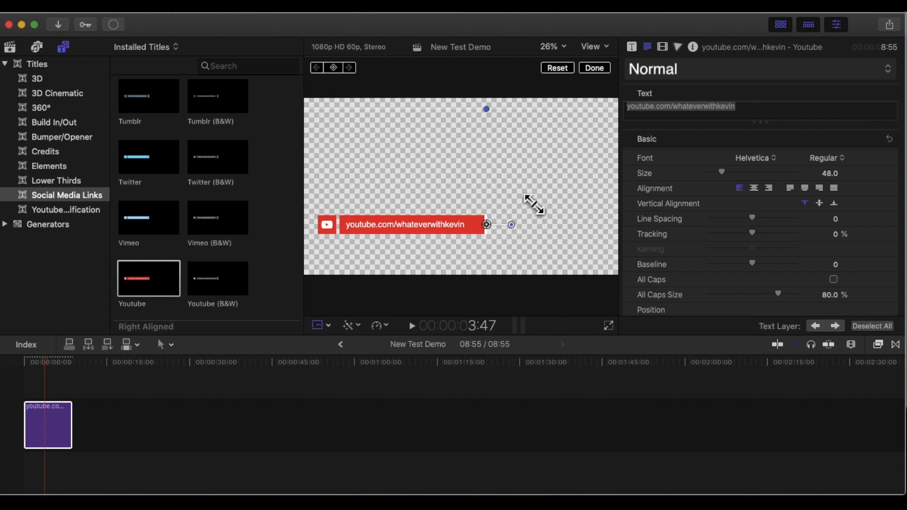
left_click_drag(529, 203, 525, 230)
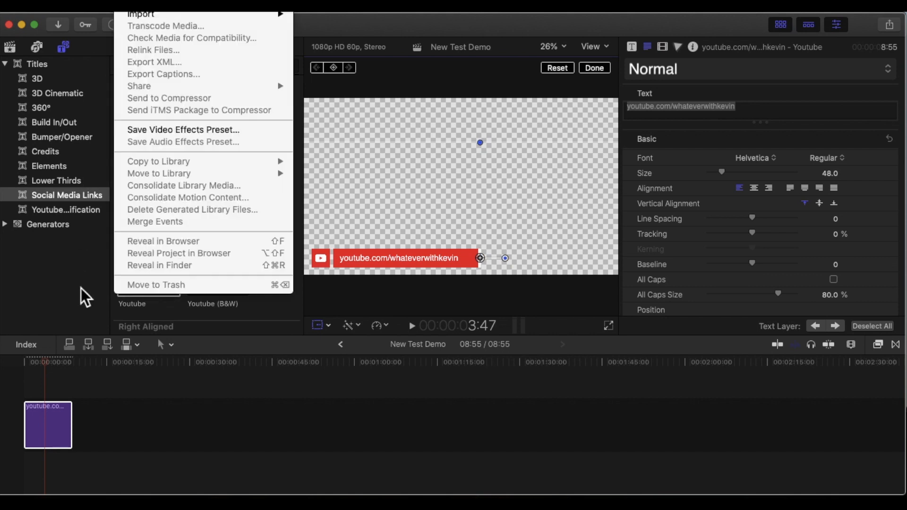
Select the Youtube title clip in the timeline and start a Master File export titled "New Test Demo"
left_click(55, 427)
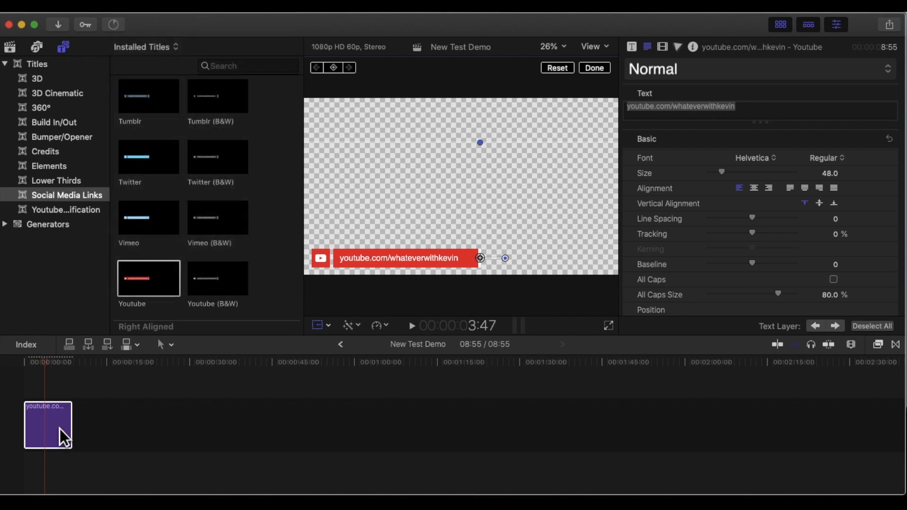
left_click(59, 429)
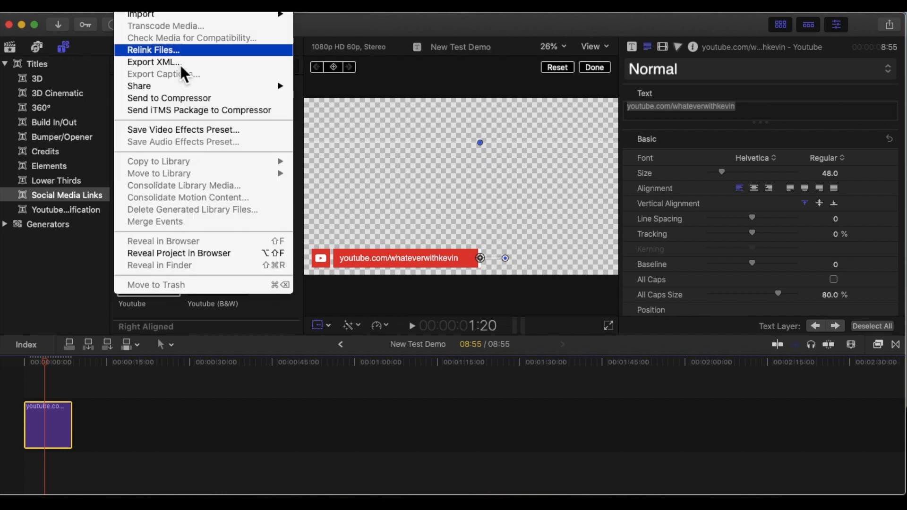
mouse_move(188, 89)
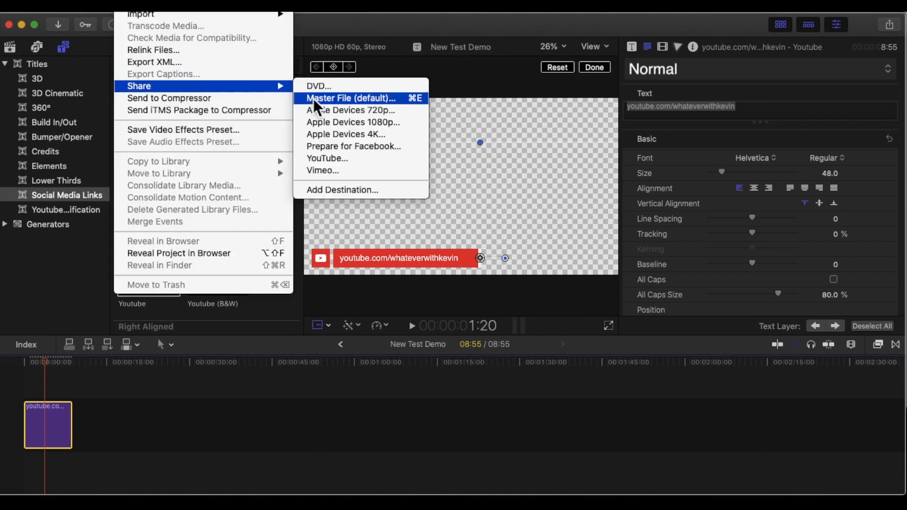
left_click(341, 99)
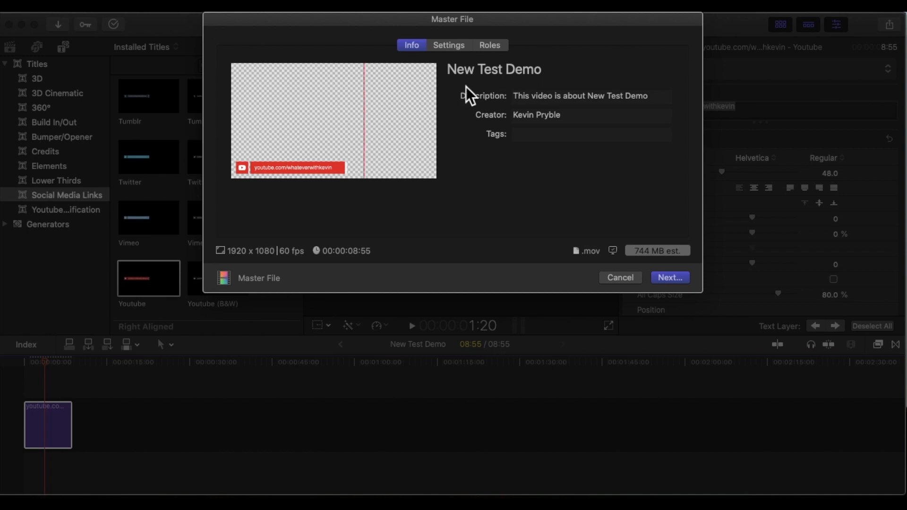
double_click(525, 74)
left_click(564, 75)
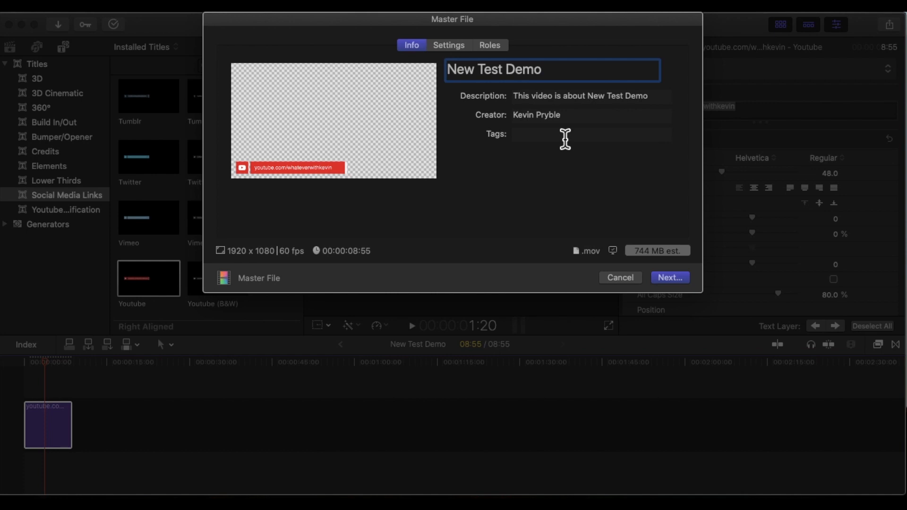
Set the master file's export format to Video Only
left_click(449, 45)
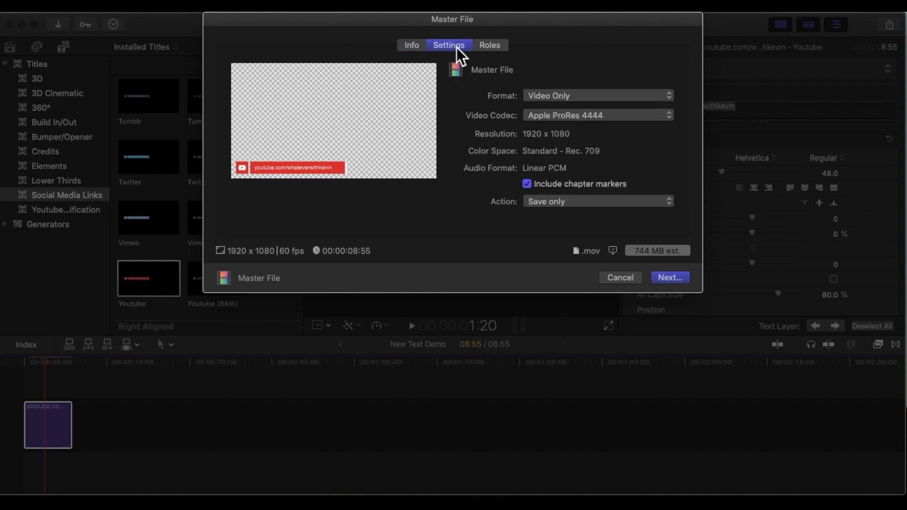
left_click(626, 95)
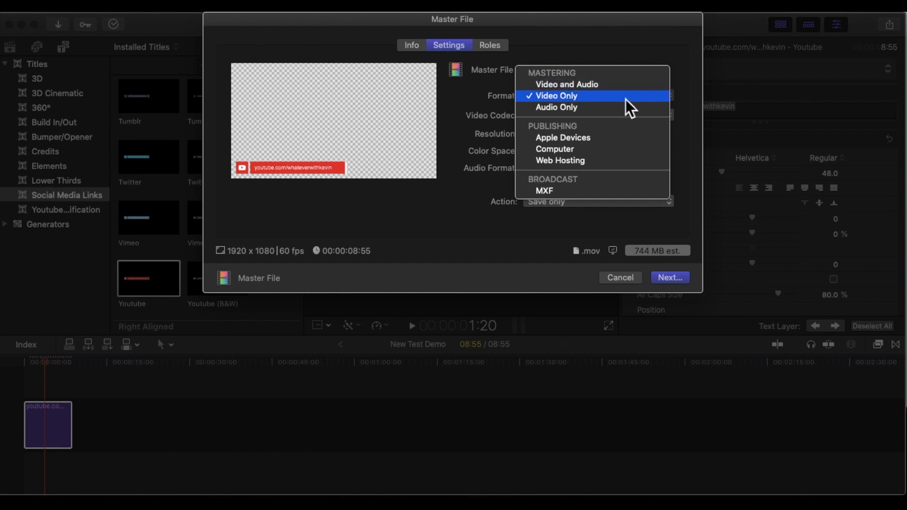
left_click(625, 97)
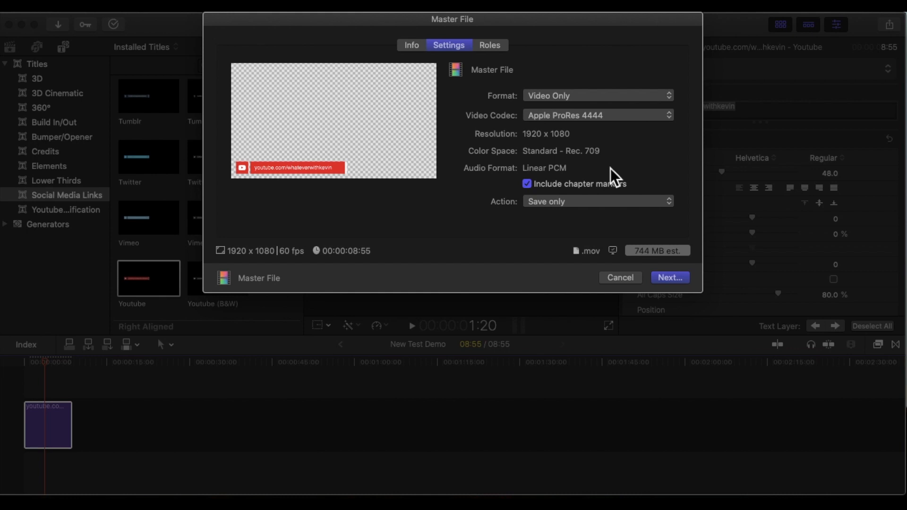
Save the exported master file as "New Test Demo" in the FCP Templates folder
left_click(670, 278)
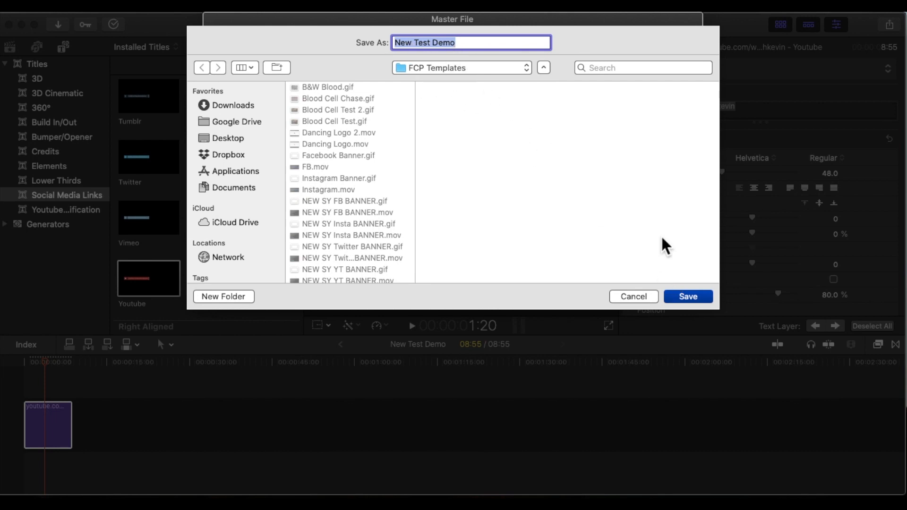
left_click(699, 297)
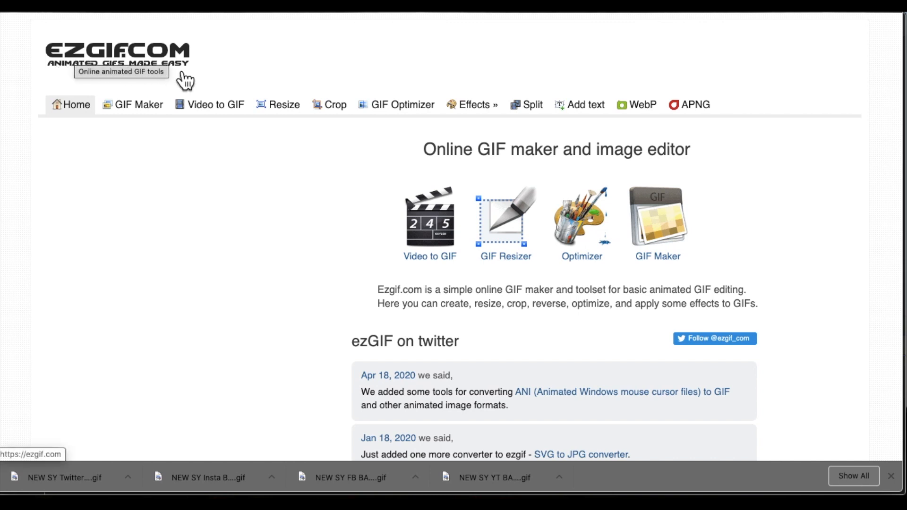
Switch to ezgif.com and upload New Test Demo.mov to its Video to GIF converter
left_click(215, 113)
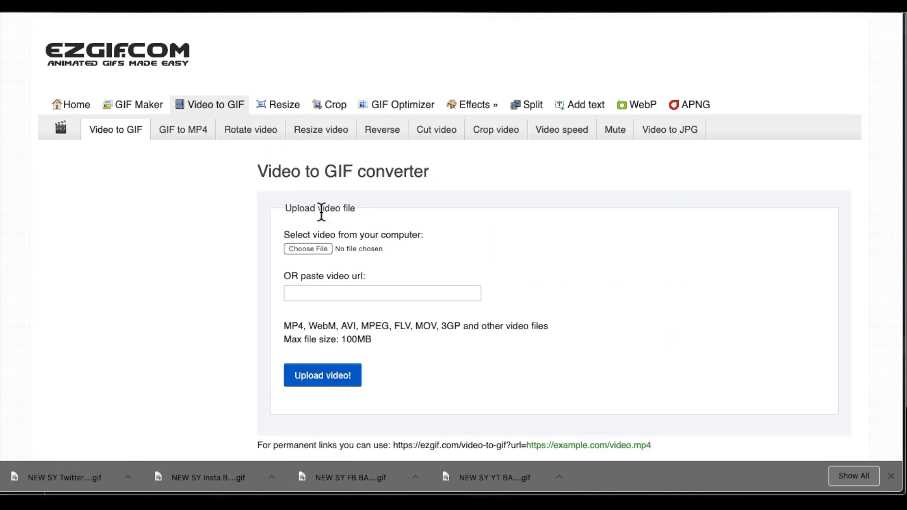
left_click(320, 259)
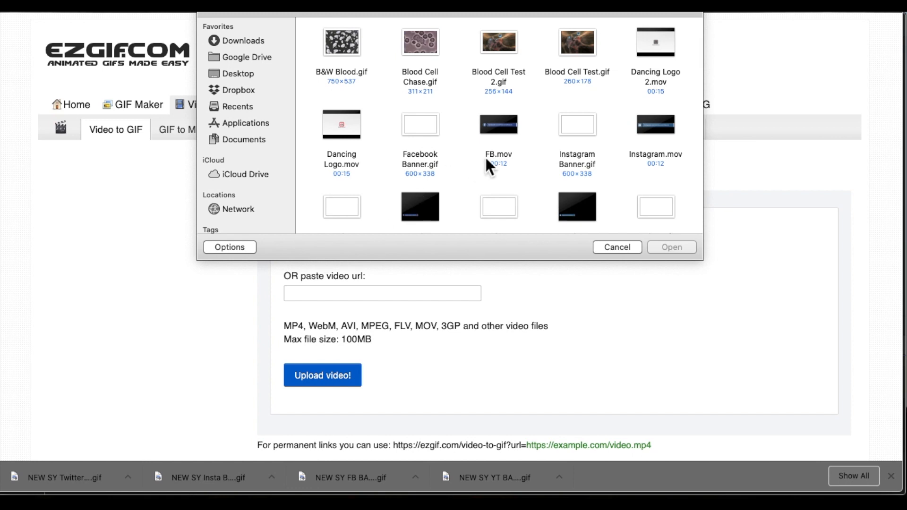
scroll(487, 159, "down", 5)
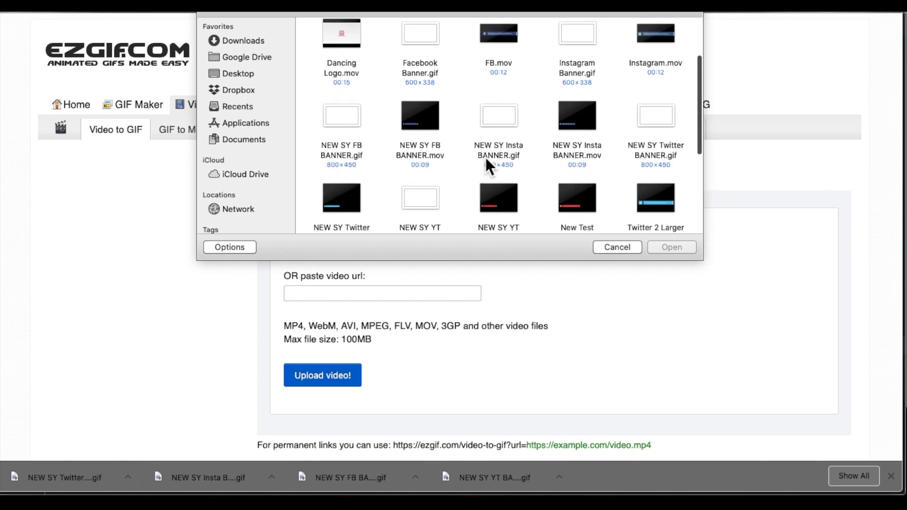
scroll(486, 160, "down", 2)
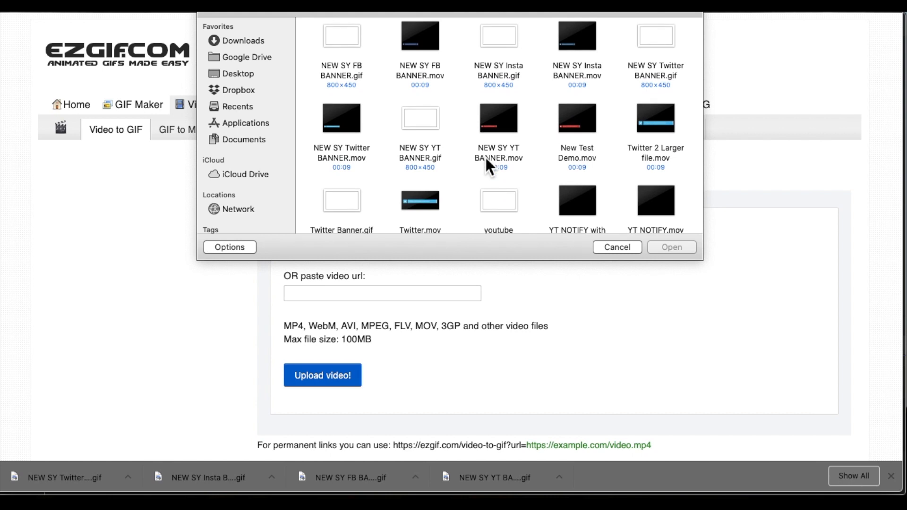
scroll(486, 159, "down", 2)
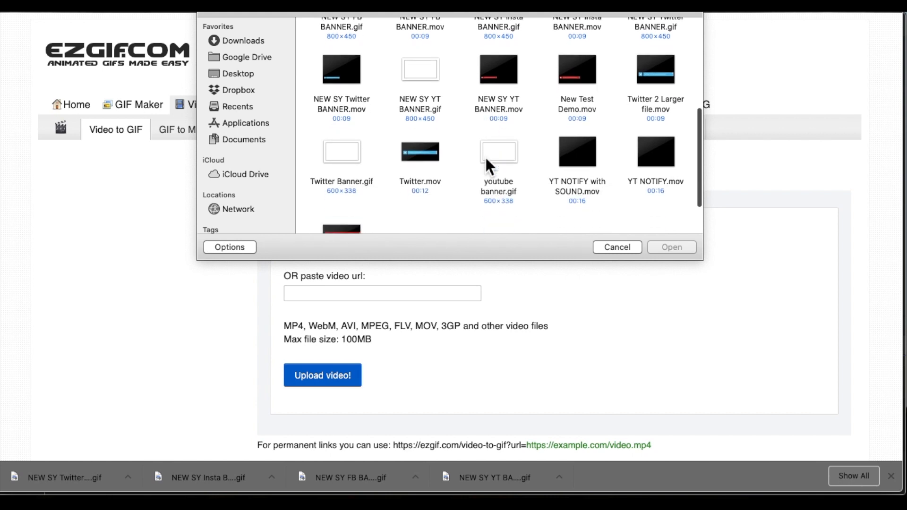
left_click(593, 64)
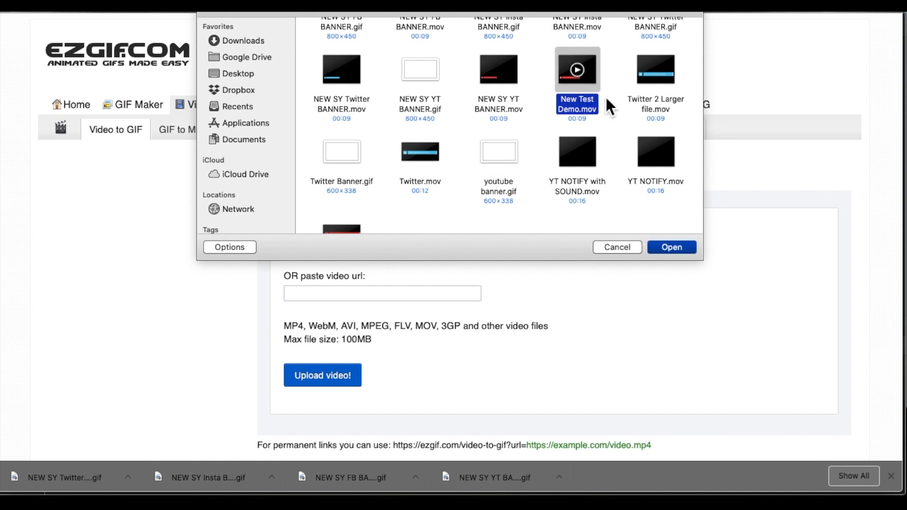
left_click(676, 250)
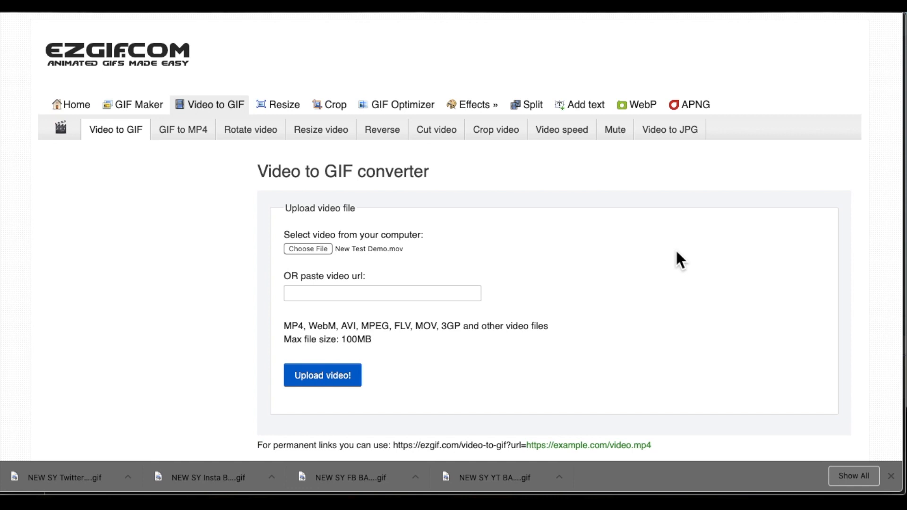
left_click(332, 381)
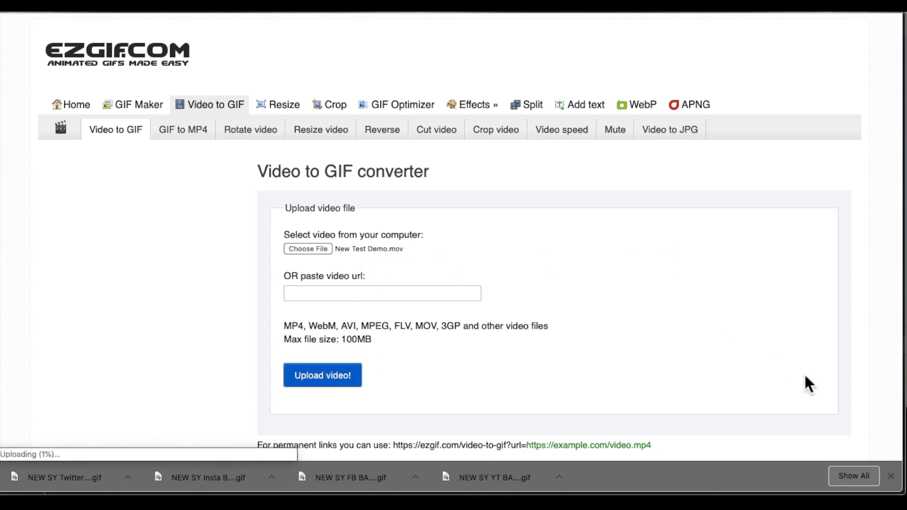
left_click(892, 480)
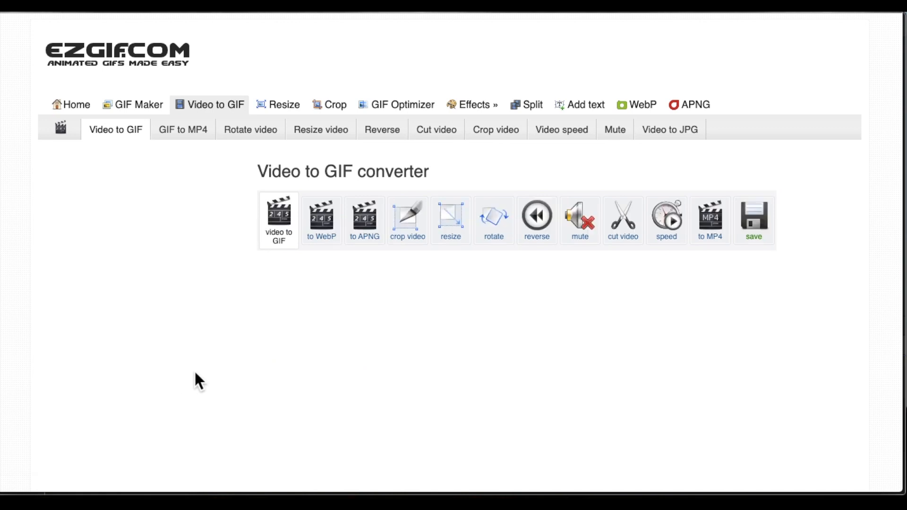
Set the GIF's size to Original (up to 800px) and its frame rate to 25 (max 10 seconds)
scroll(195, 372, "down", 2)
scroll(195, 374, "down", 2)
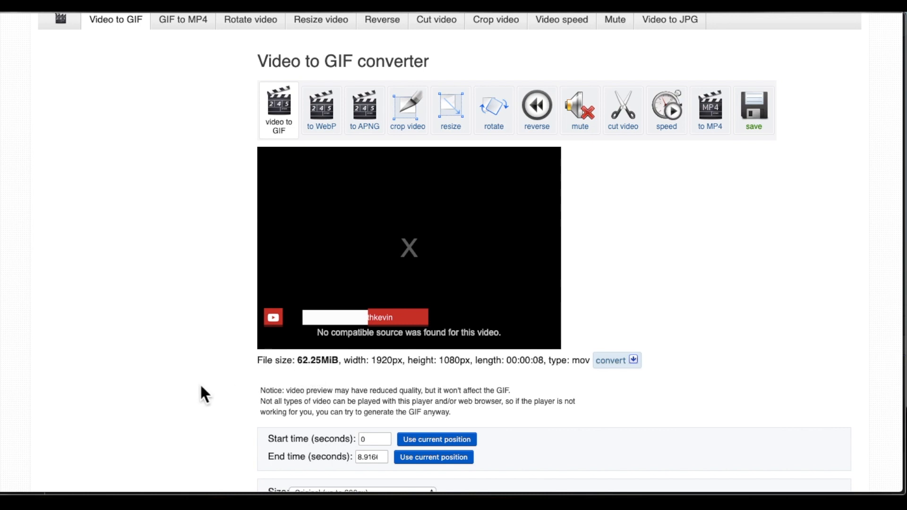
scroll(201, 386, "down", 1)
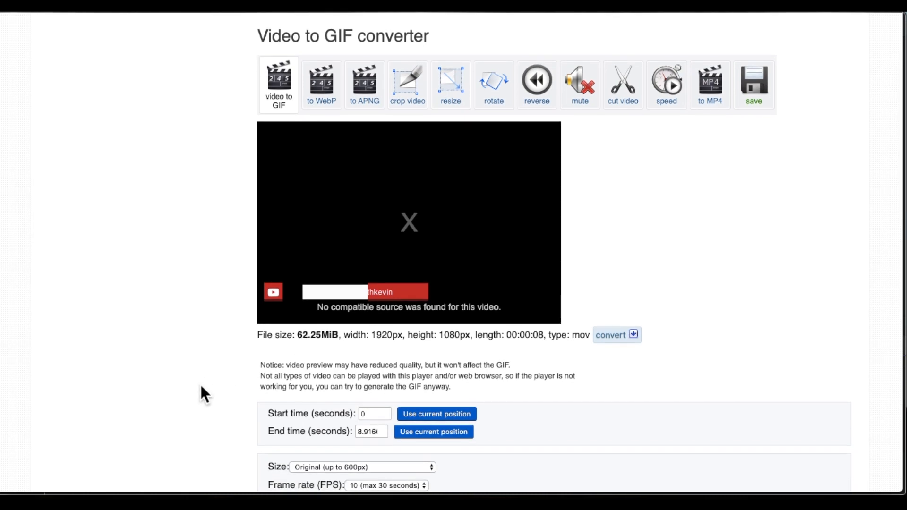
scroll(201, 386, "down", 5)
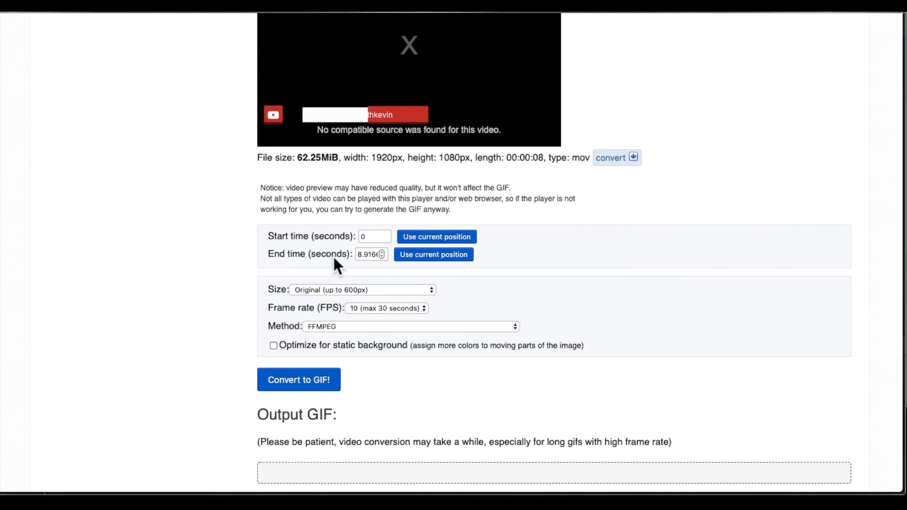
left_click(386, 298)
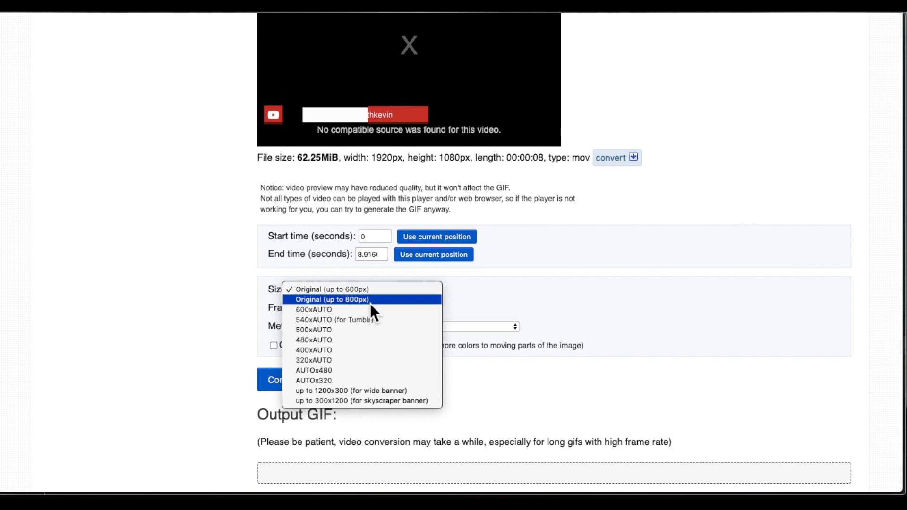
key("Escape")
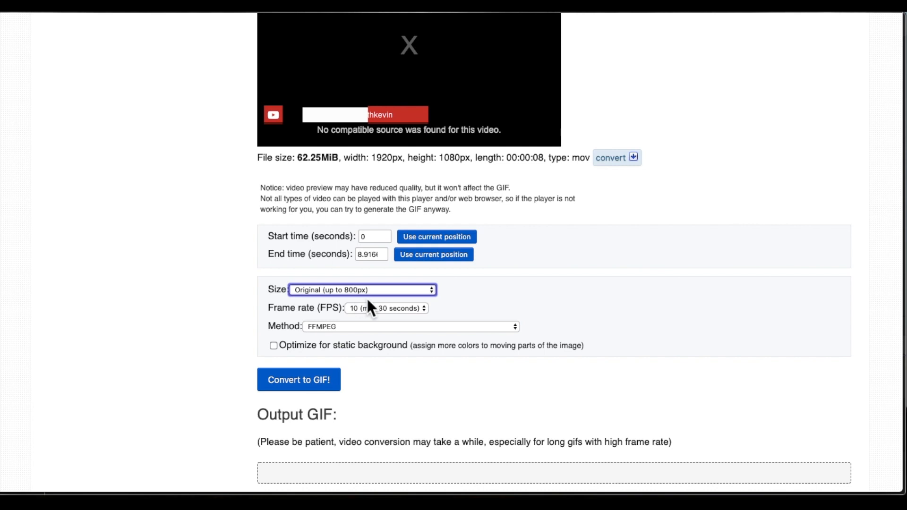
left_click(393, 318)
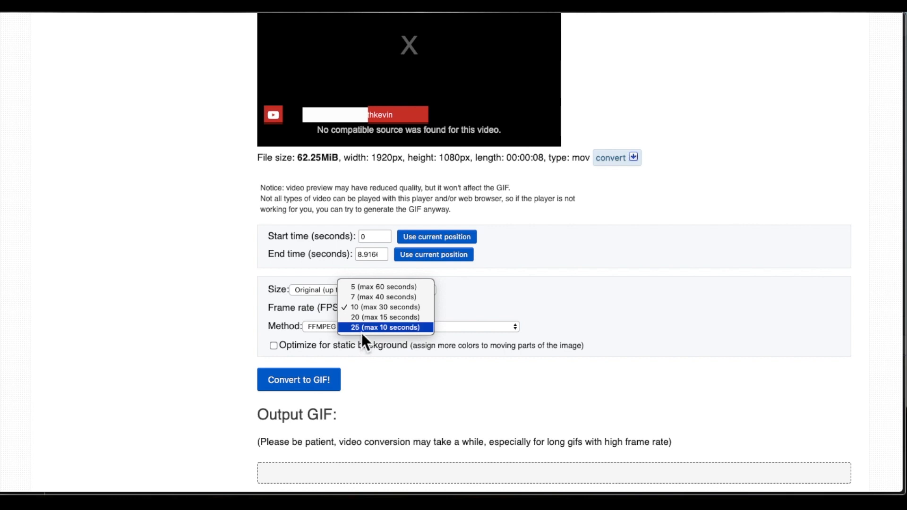
left_click(392, 331)
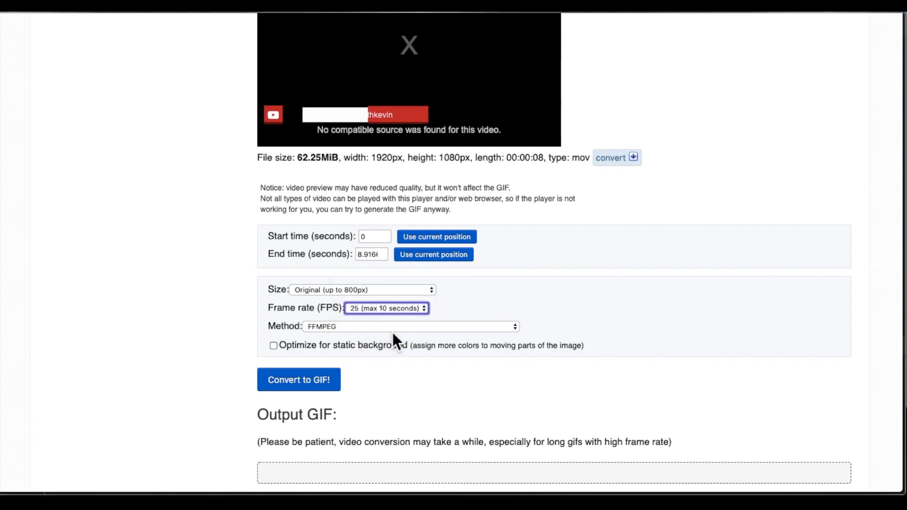
Convert the video to a GIF with the Preserve transparency (transparent video to transparent GIF) method
left_click(394, 327)
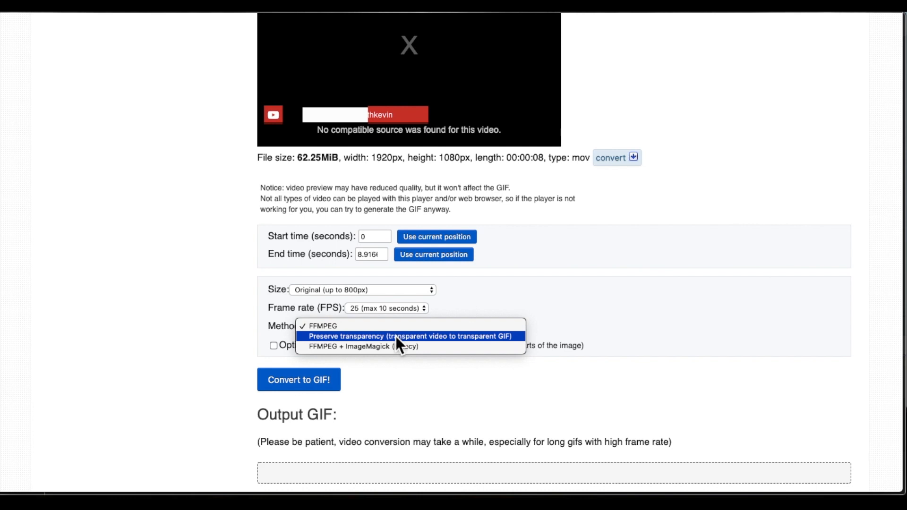
left_click(395, 334)
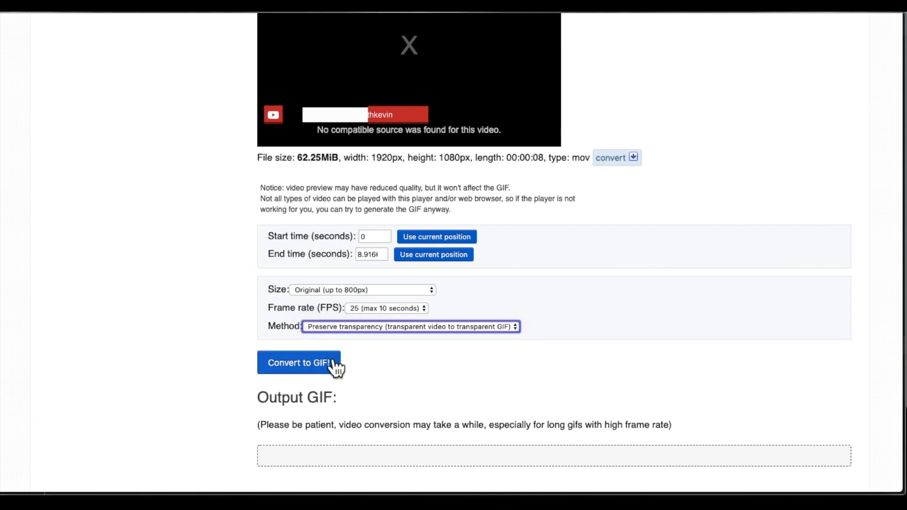
left_click(317, 368)
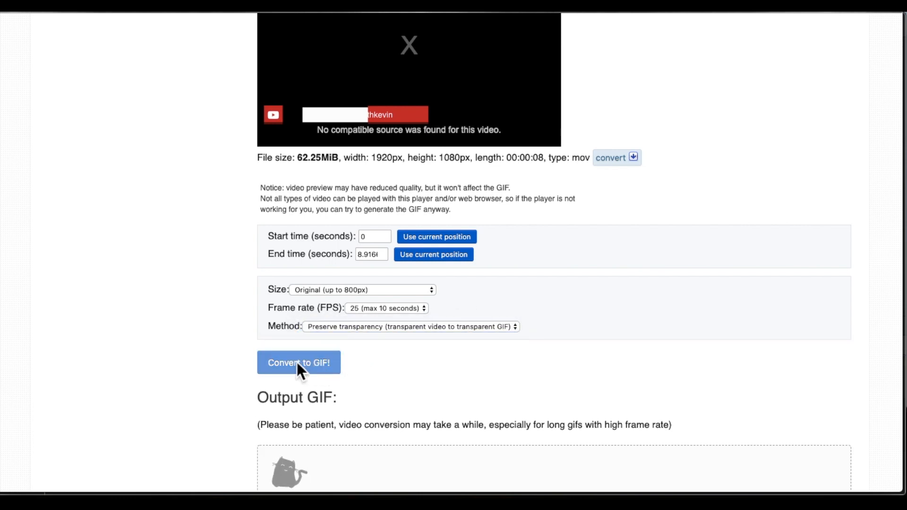
scroll(201, 346, "down", 2)
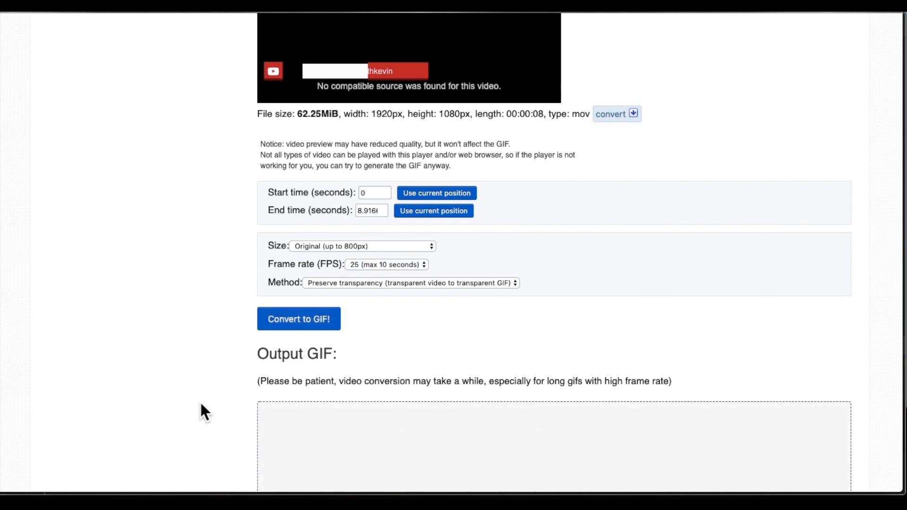
scroll(200, 402, "down", 10)
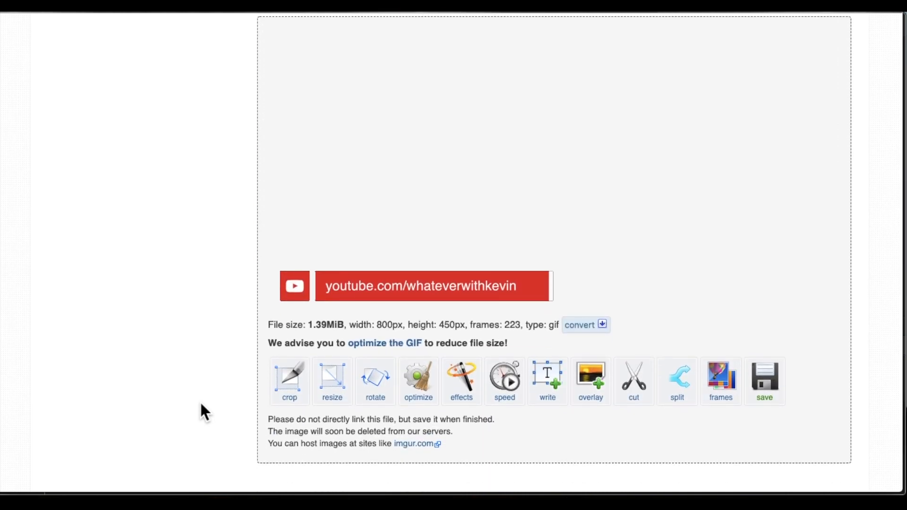
Save the converted GIF as "New Demo Test.gif" in the FCP Templates folder
scroll(199, 401, "up", 1)
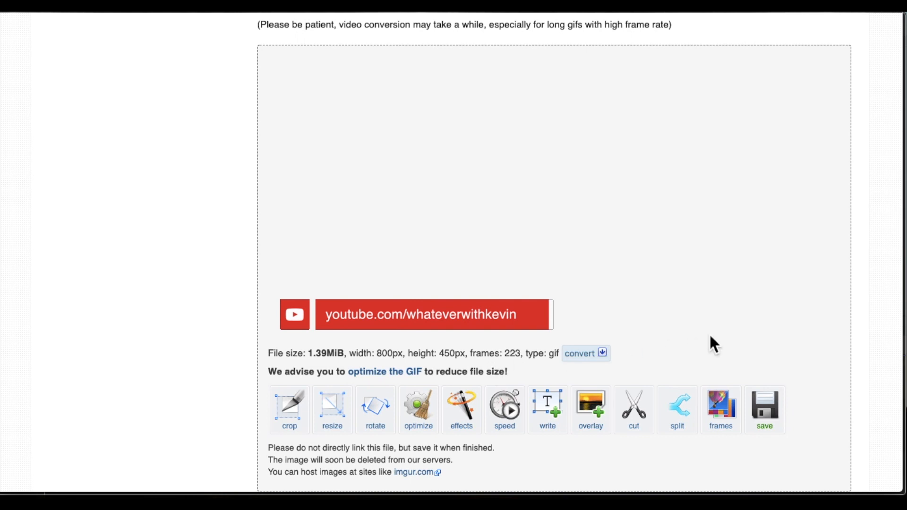
left_click(777, 421)
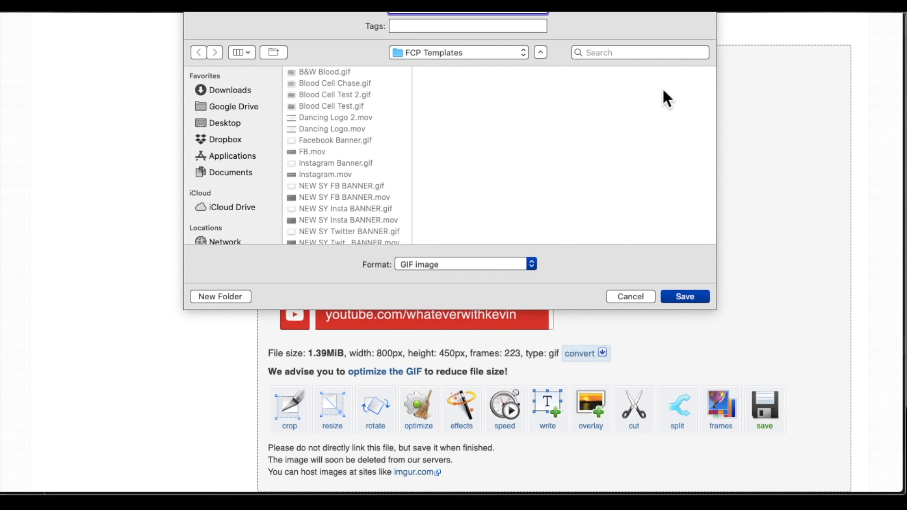
left_click(699, 299)
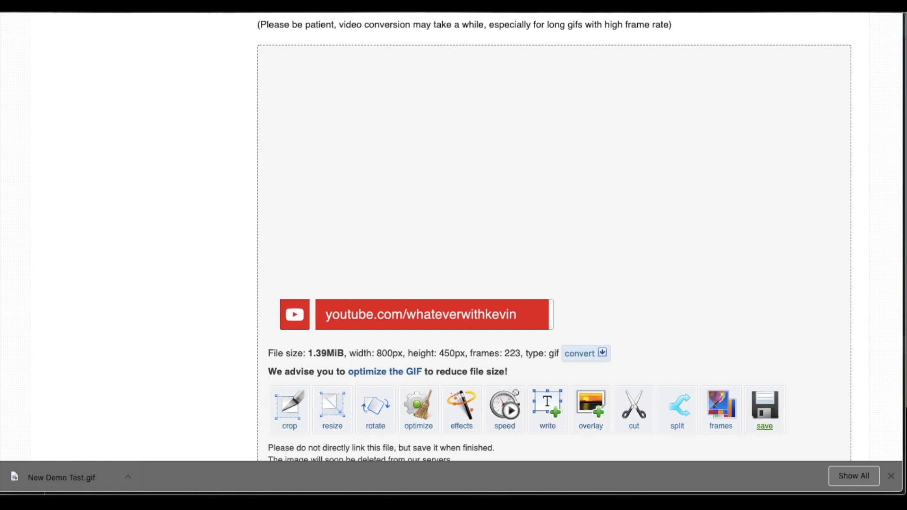
Switch to the StreamYard studio and preview the two live-show overlays, the two-rectangle frame and the blue-and-orange circle frame in turn
key("ctrl+shift+Tab")
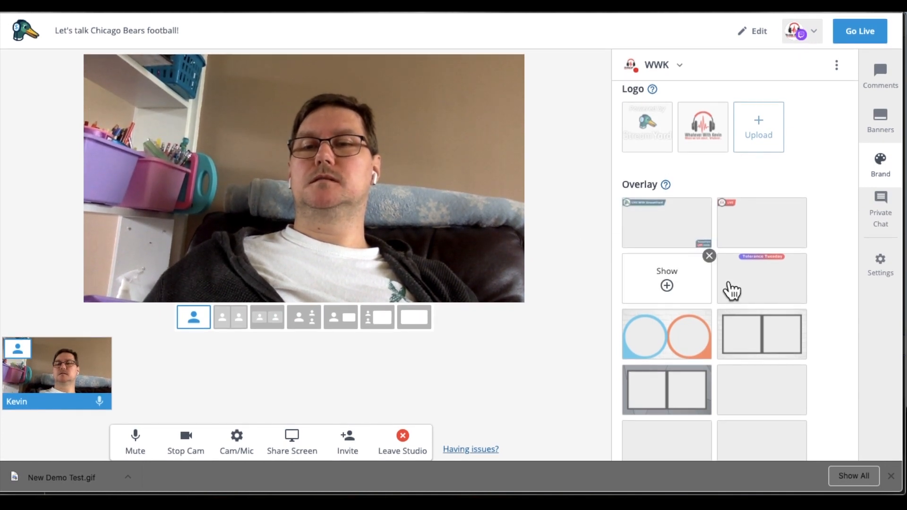
scroll(841, 291, "down", 1)
scroll(841, 293, "down", 2)
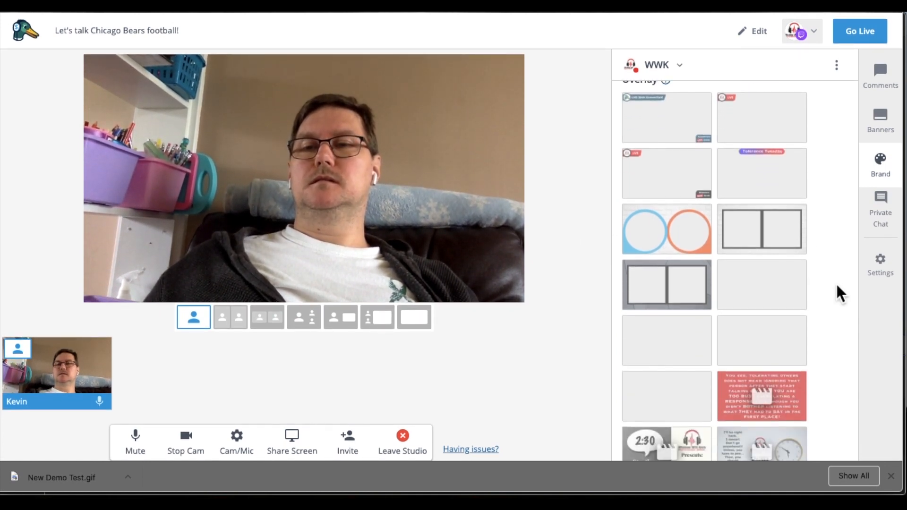
scroll(840, 293, "down", 2)
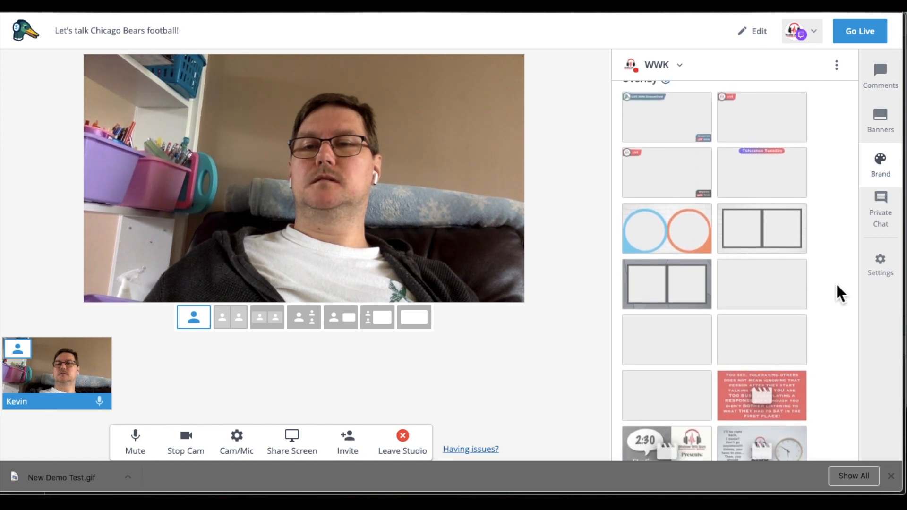
scroll(840, 293, "up", 3)
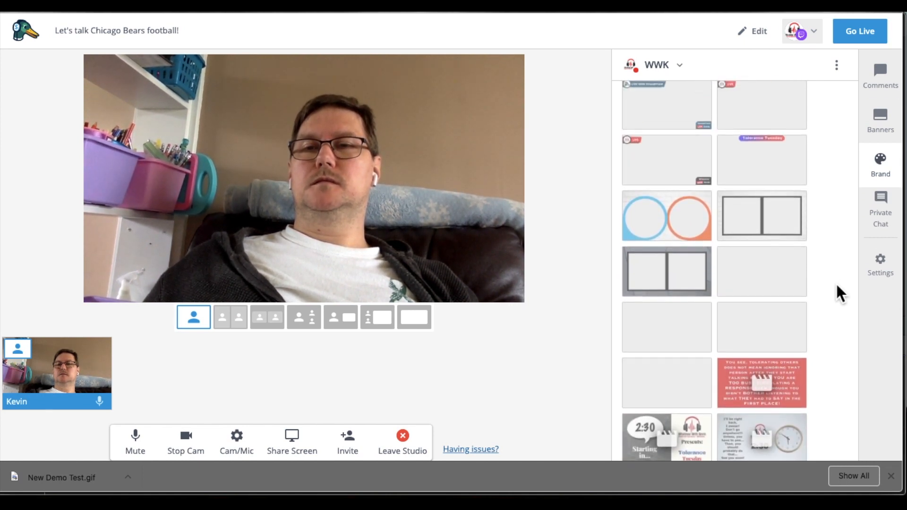
mouse_move(793, 170)
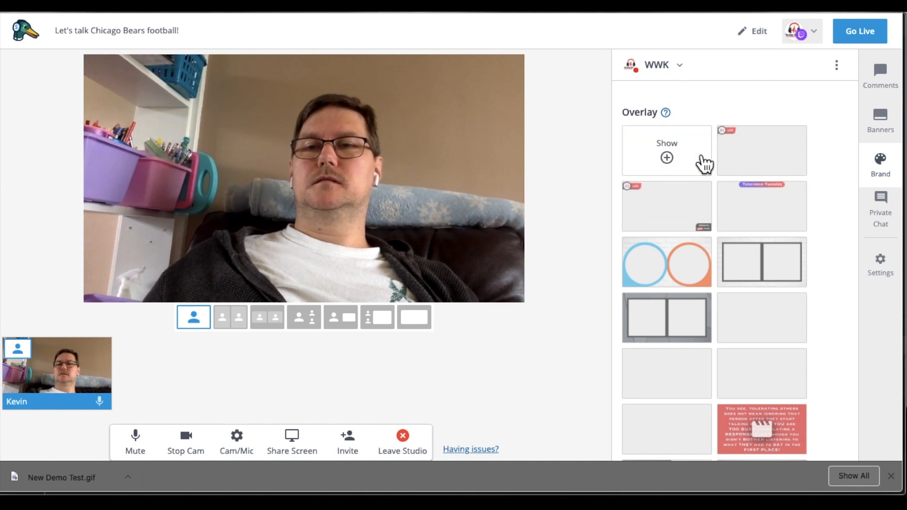
left_click(667, 160)
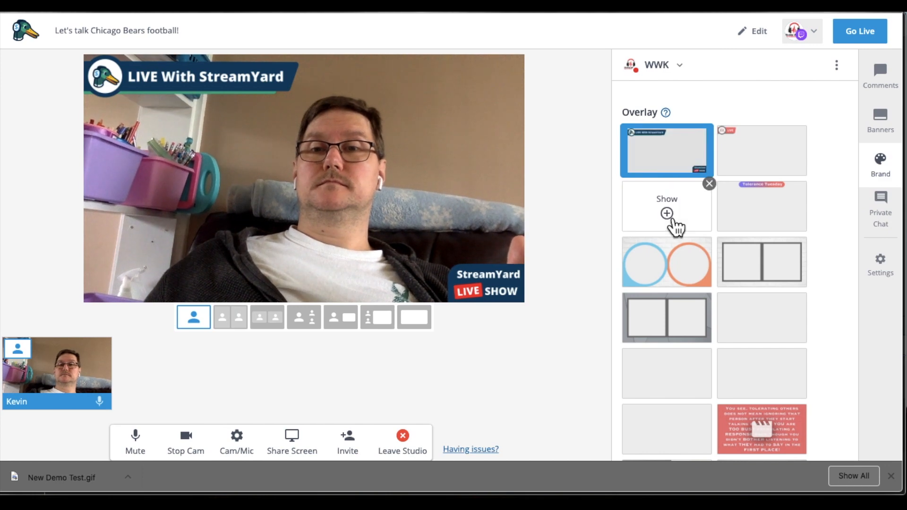
left_click(676, 219)
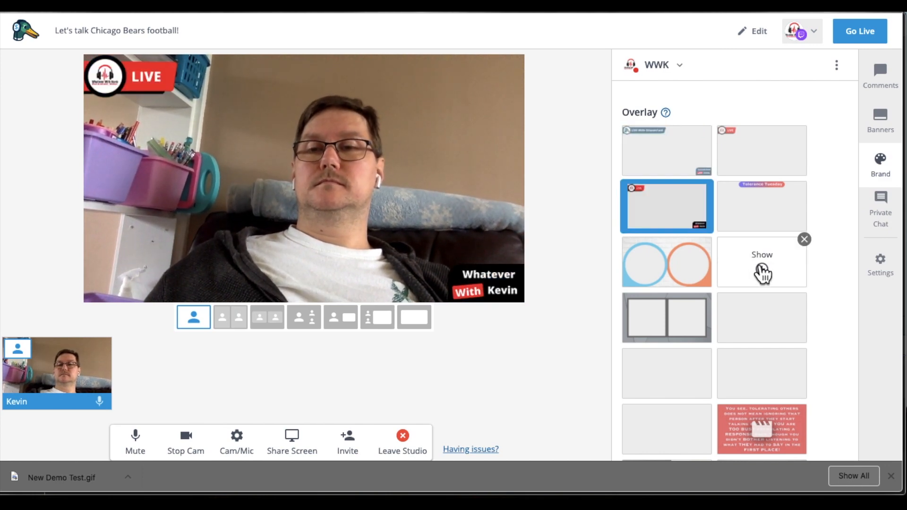
left_click(765, 275)
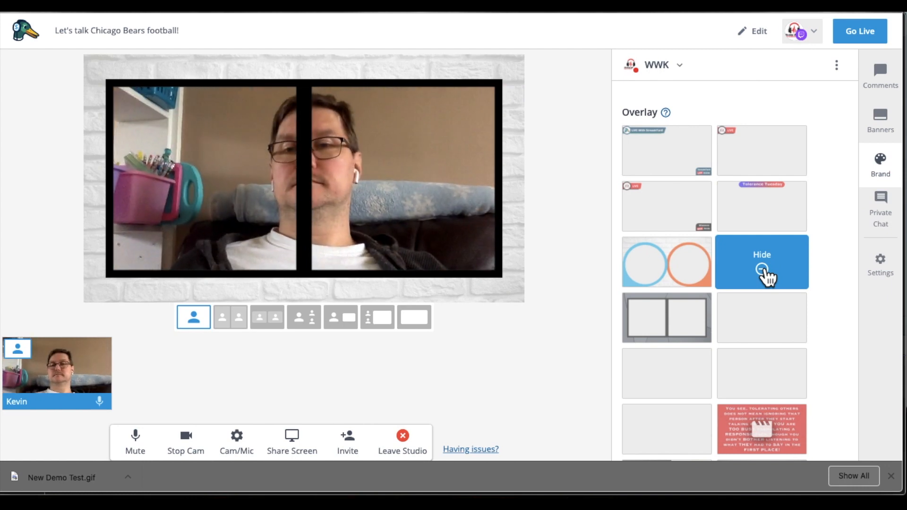
left_click(679, 273)
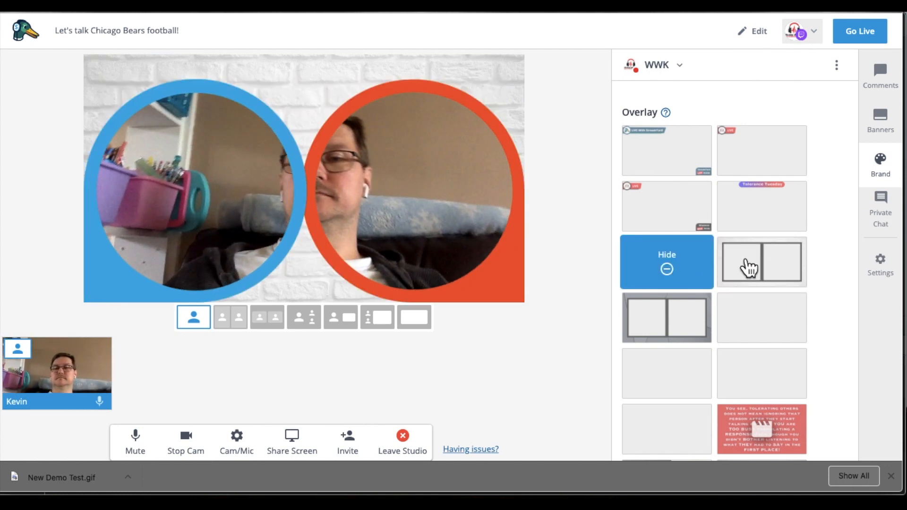
Hide the blue-and-orange circle frame and briefly preview the existing animated banner overlay beside the dark two-rectangle frame
scroll(817, 294, "down", 1)
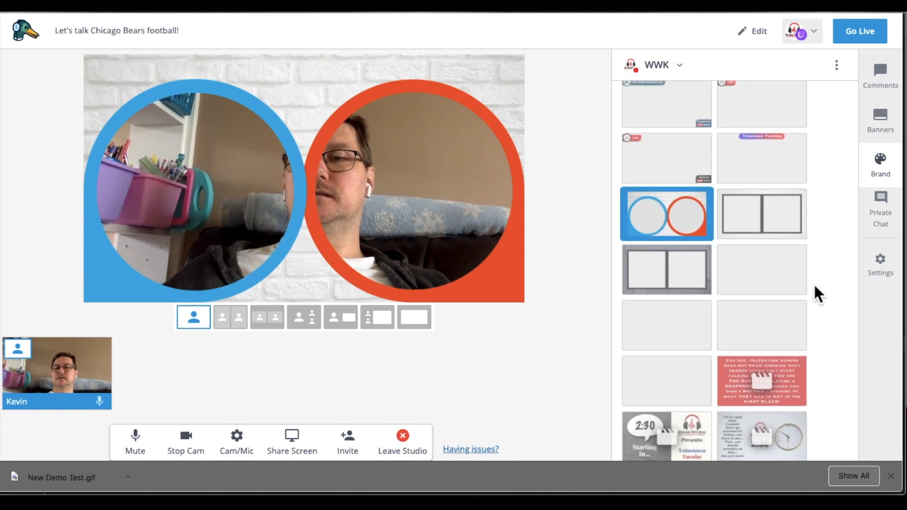
scroll(818, 293, "down", 1)
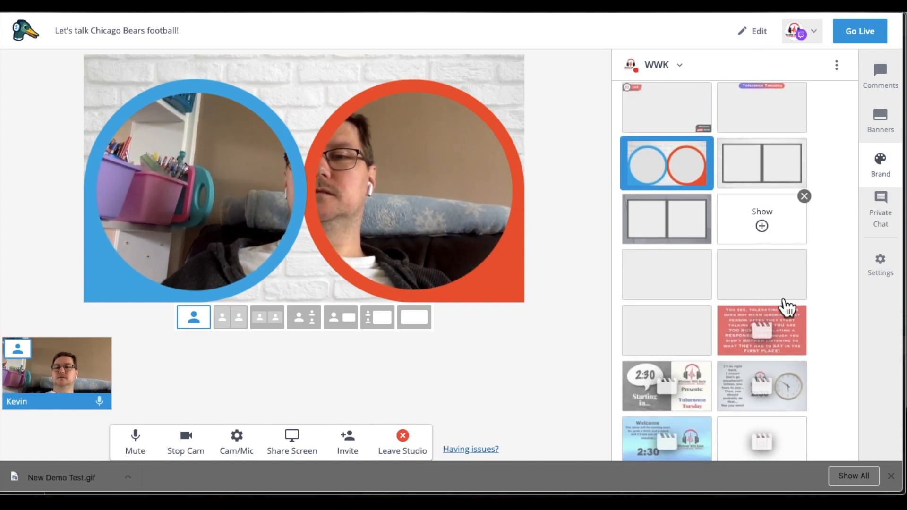
scroll(826, 310, "down", 1)
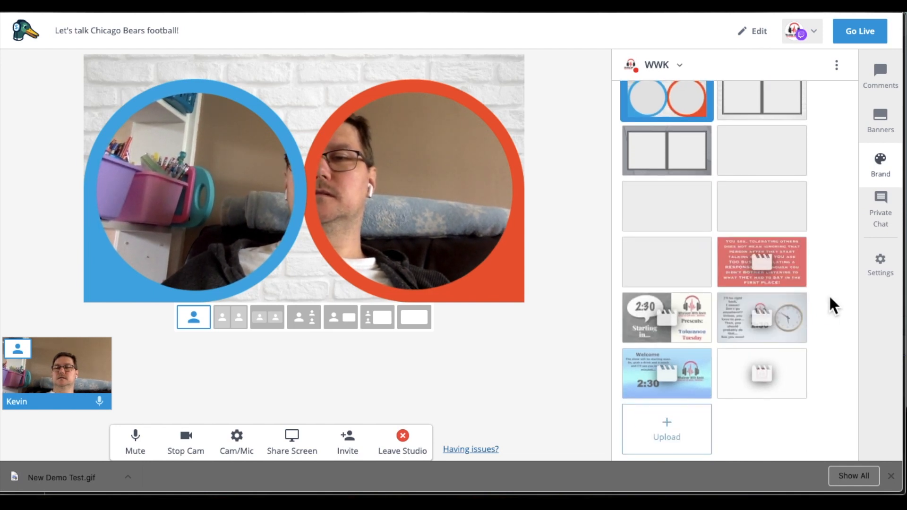
scroll(832, 305, "up", 1)
mouse_move(781, 214)
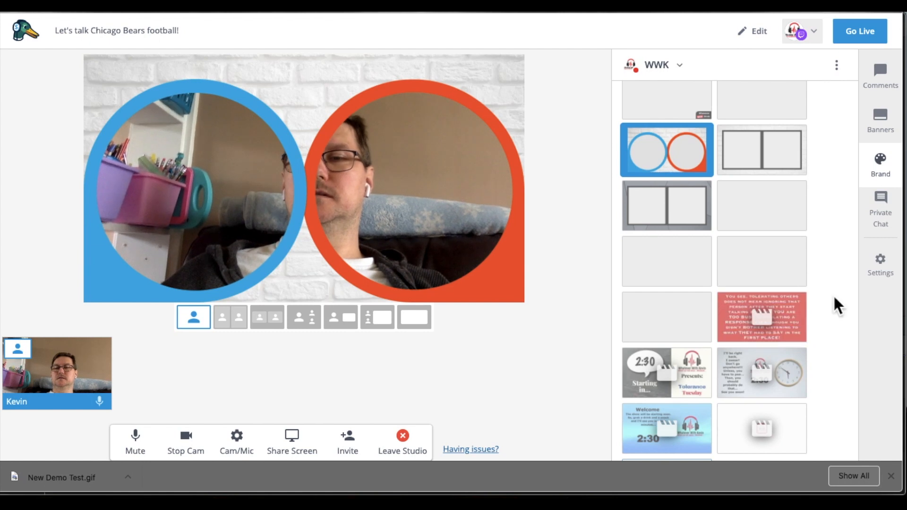
mouse_move(712, 218)
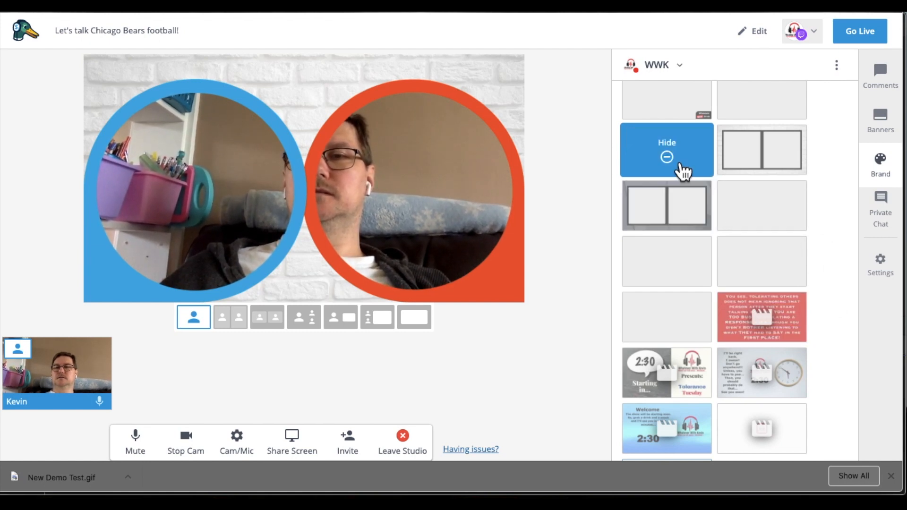
left_click(684, 171)
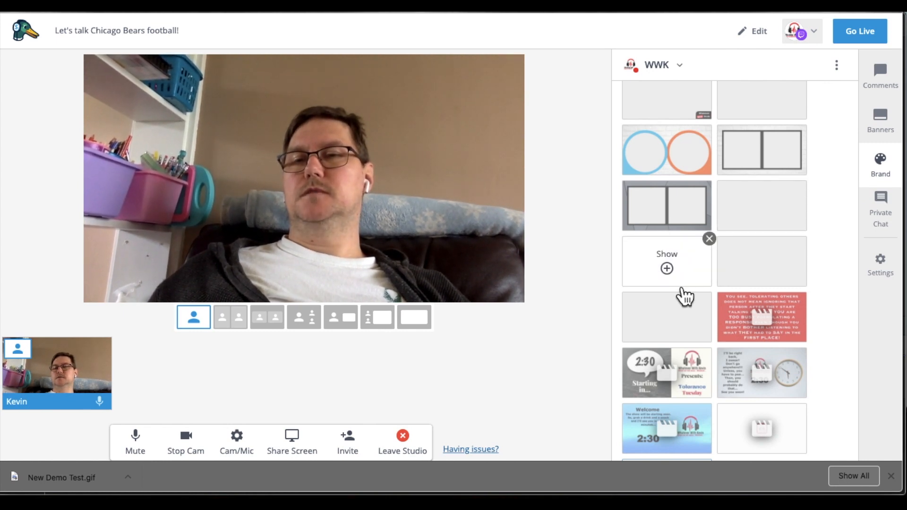
left_click(762, 213)
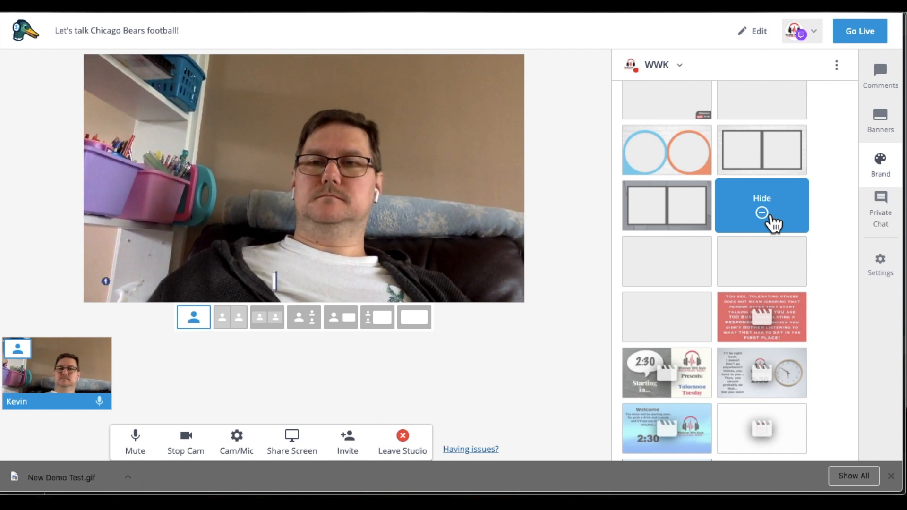
left_click(775, 222)
Upload New Demo Test.gif as a new overlay for the WWK brand
scroll(841, 269, "down", 1)
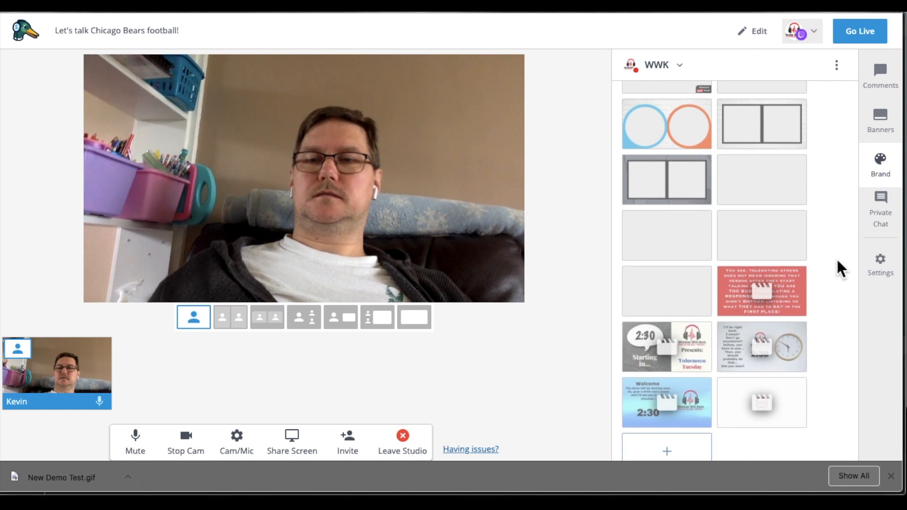
scroll(837, 261, "down", 3)
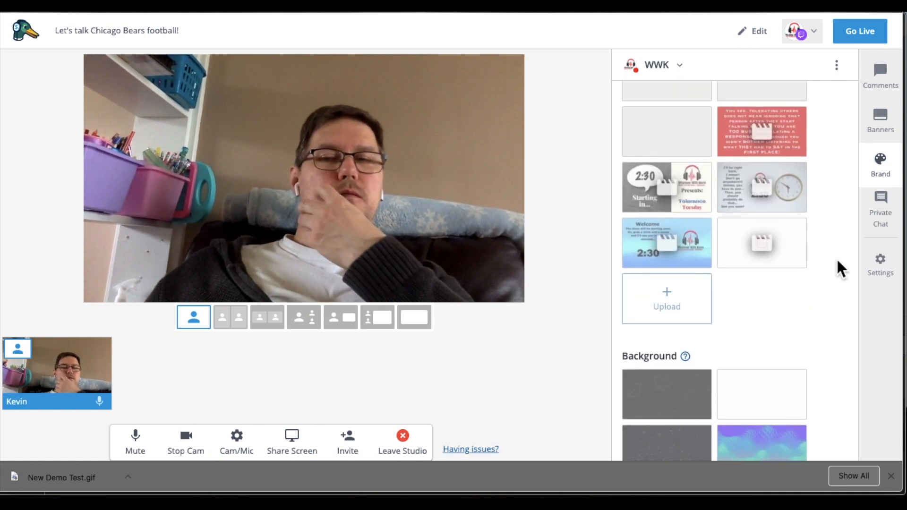
left_click(676, 300)
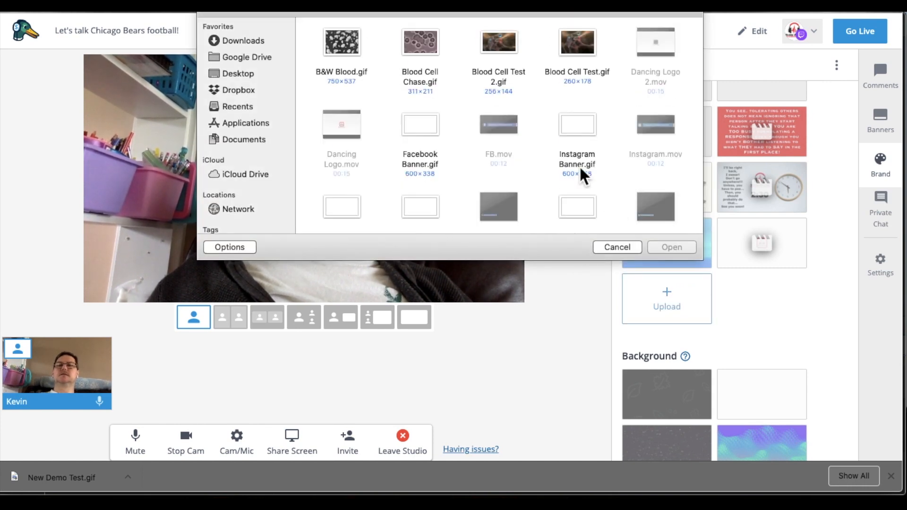
scroll(580, 169, "down", 2)
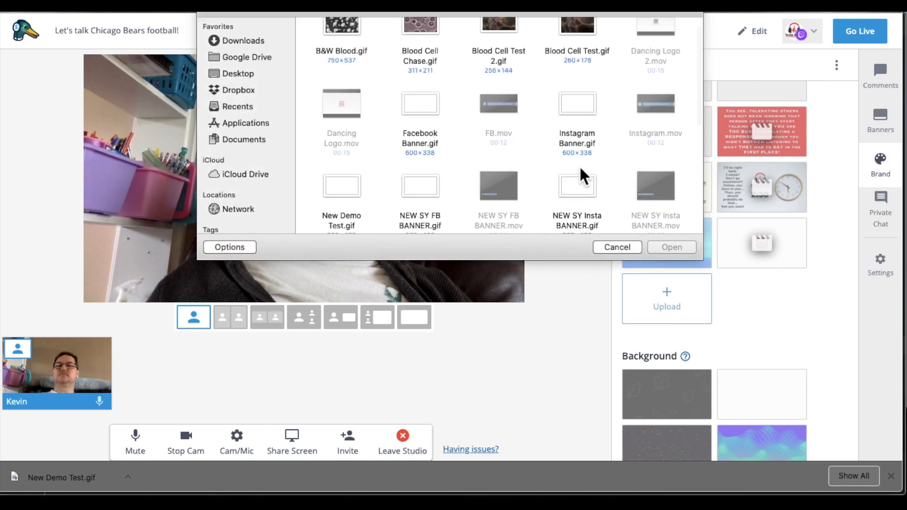
scroll(580, 168, "down", 2)
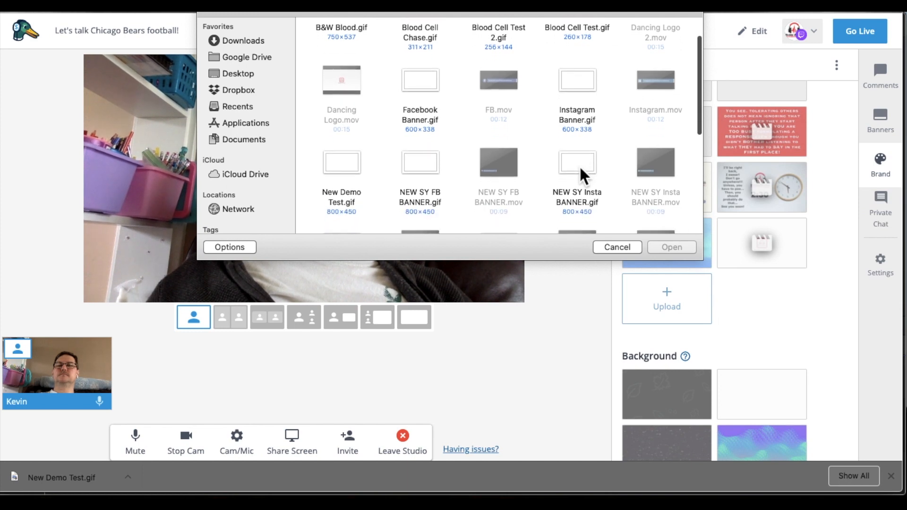
scroll(580, 169, "down", 6)
scroll(580, 167, "down", 2)
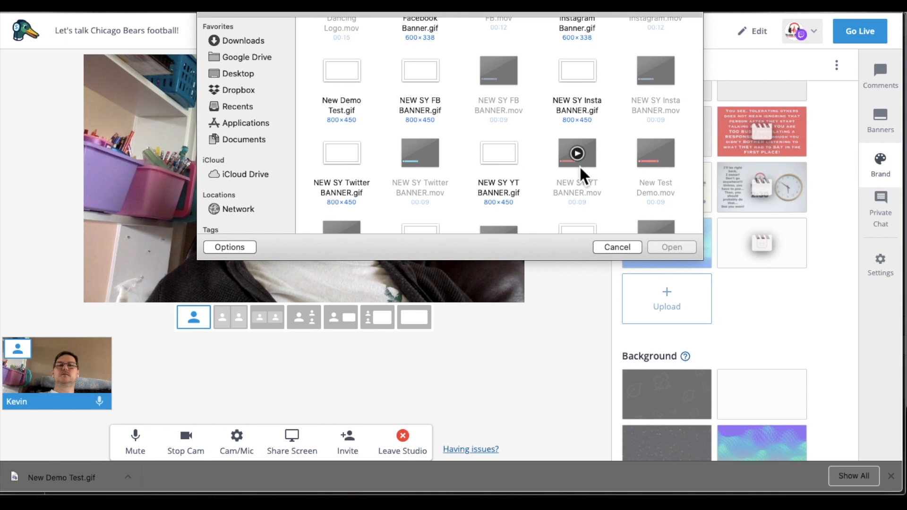
left_click(355, 73)
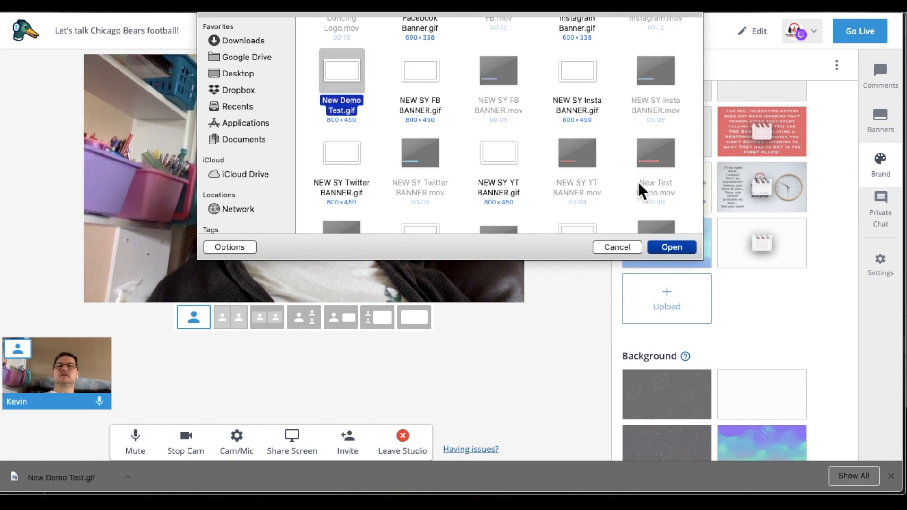
left_click(680, 247)
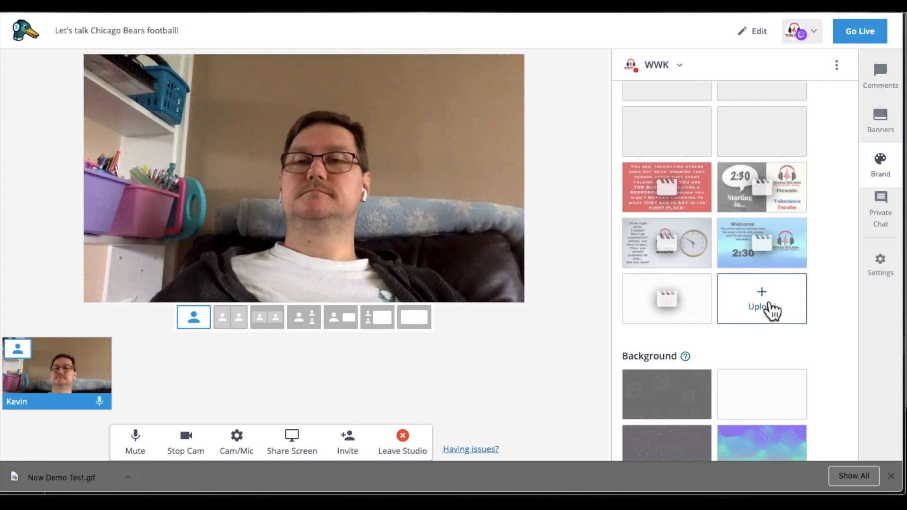
Preview the newly uploaded YouTube link banner overlay on the live video and hide it again
scroll(771, 312, "up", 3)
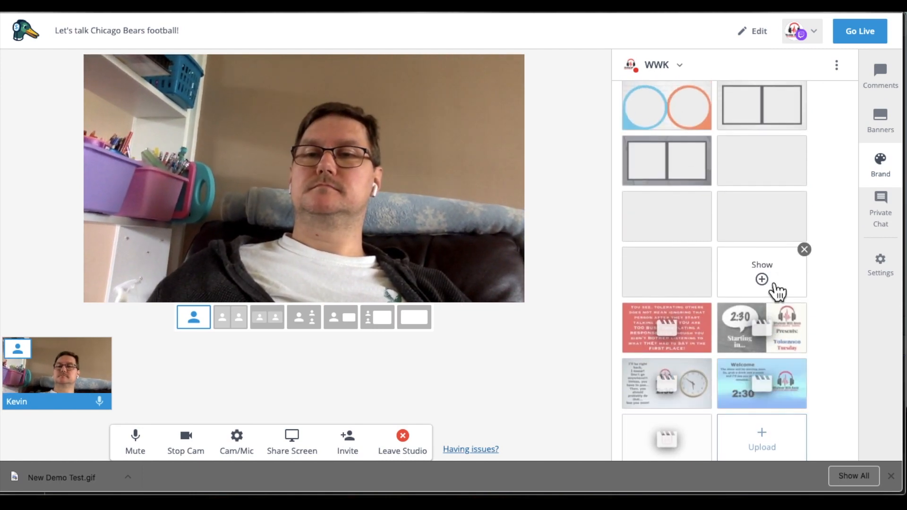
left_click(772, 292)
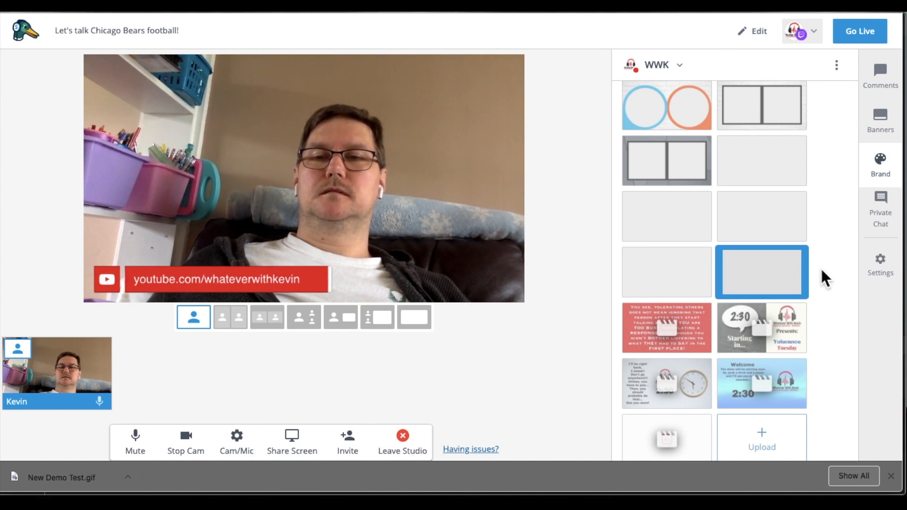
left_click(776, 286)
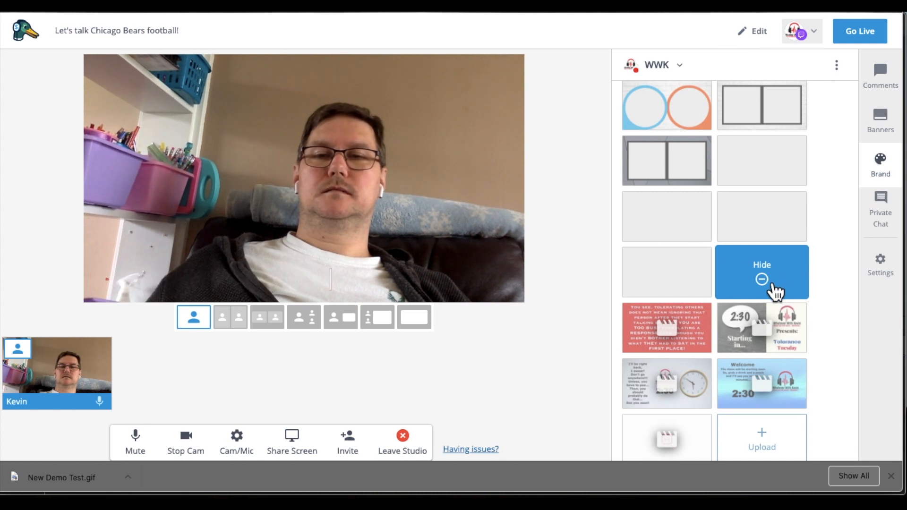